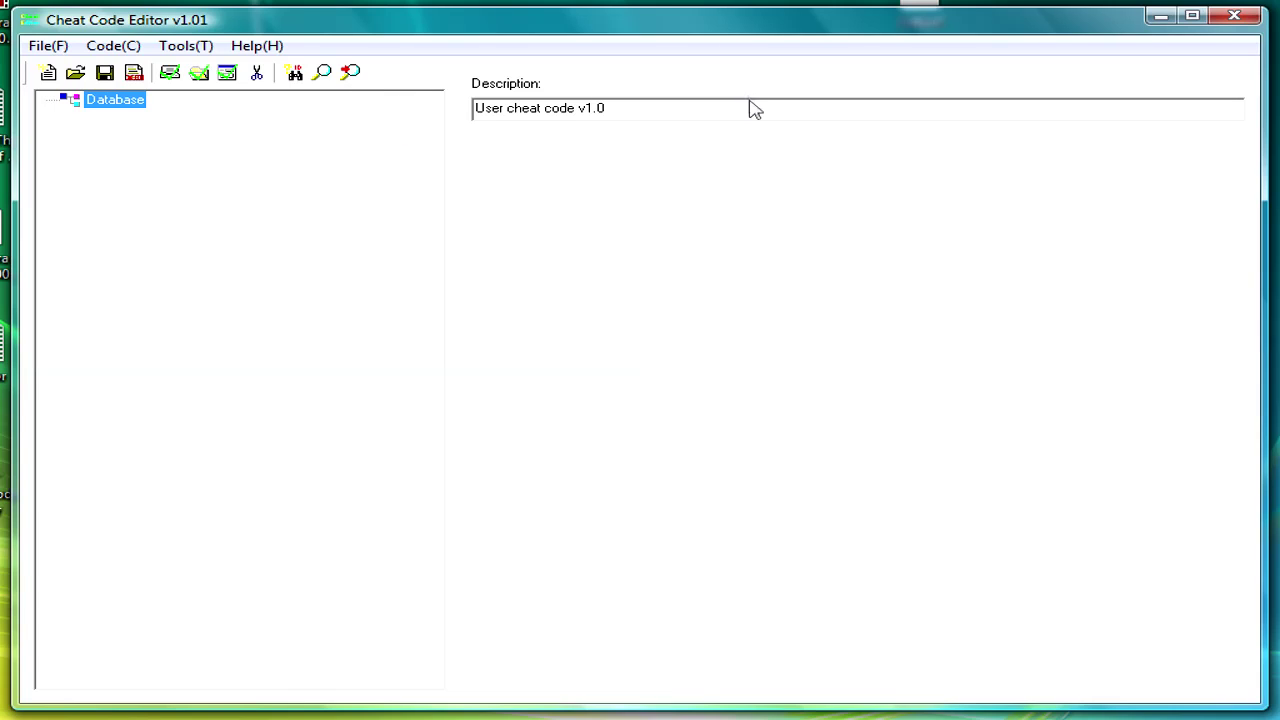
# Replace the database description with "Mhtutorialz Cheat Codes"
pyautogui.moveTo(751, 106); pyautogui.dragTo(420, 105)
pyautogui.press('Delete')
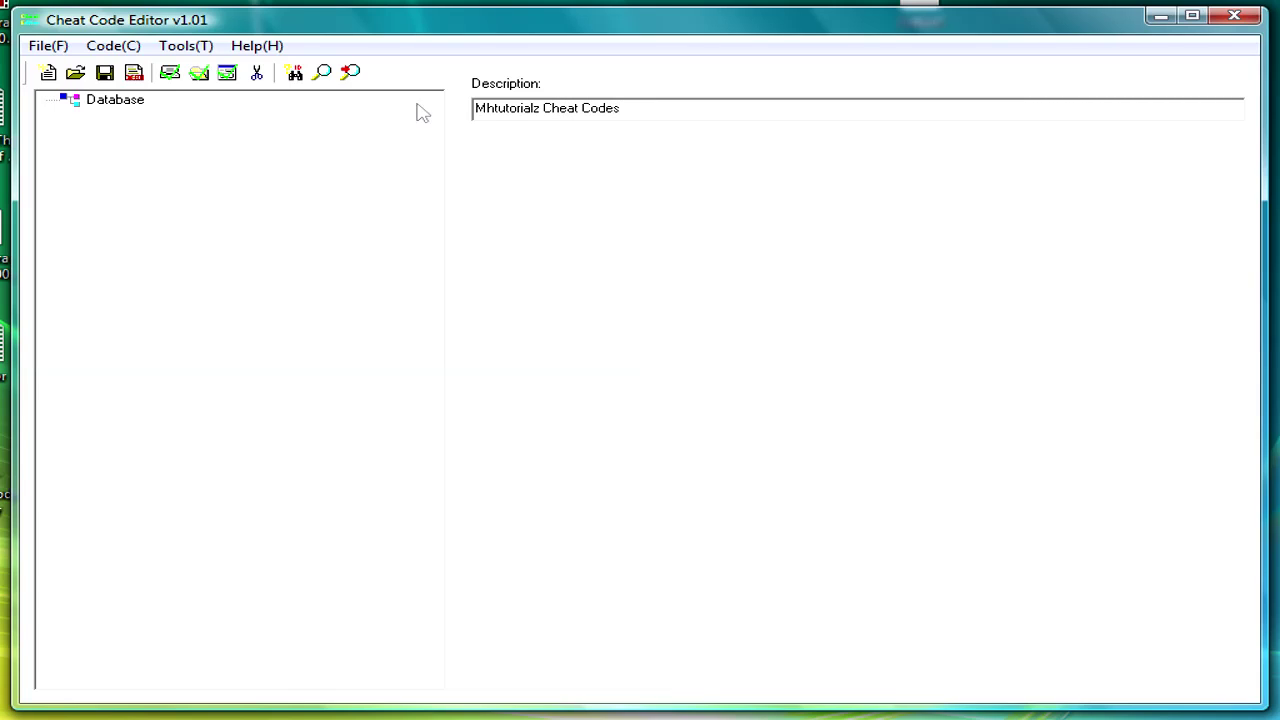
pyautogui.click(186, 152)
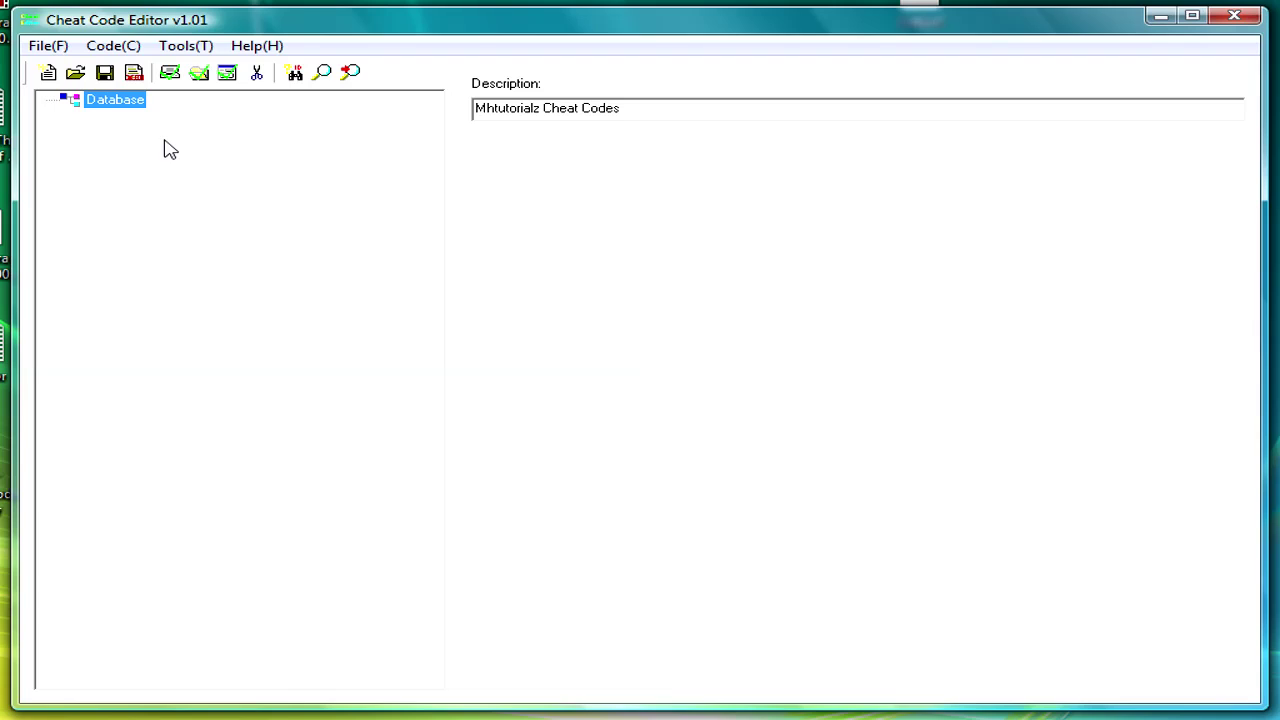
# Add a new game entry to the database and clear its placeholder game name
pyautogui.click(169, 73)
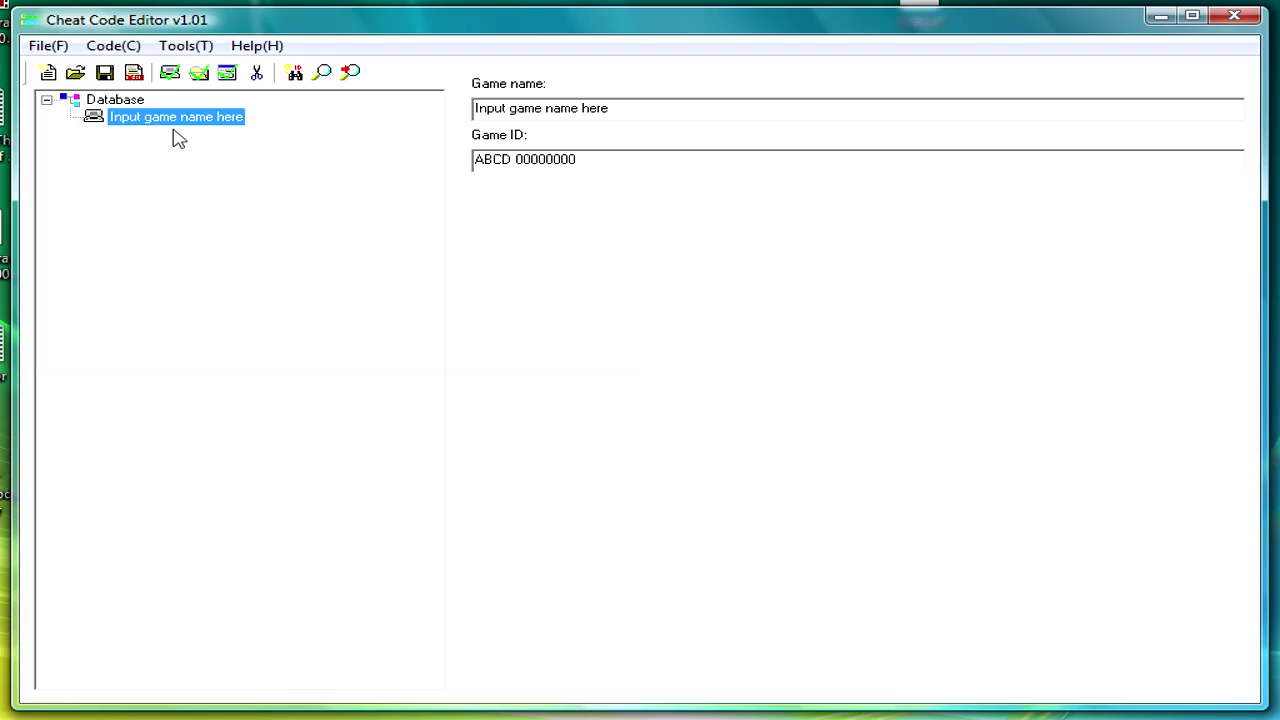
pyautogui.moveTo(658, 108); pyautogui.dragTo(697, 143)
pyautogui.click(436, 216)
pyautogui.moveTo(612, 108); pyautogui.dragTo(684, 165)
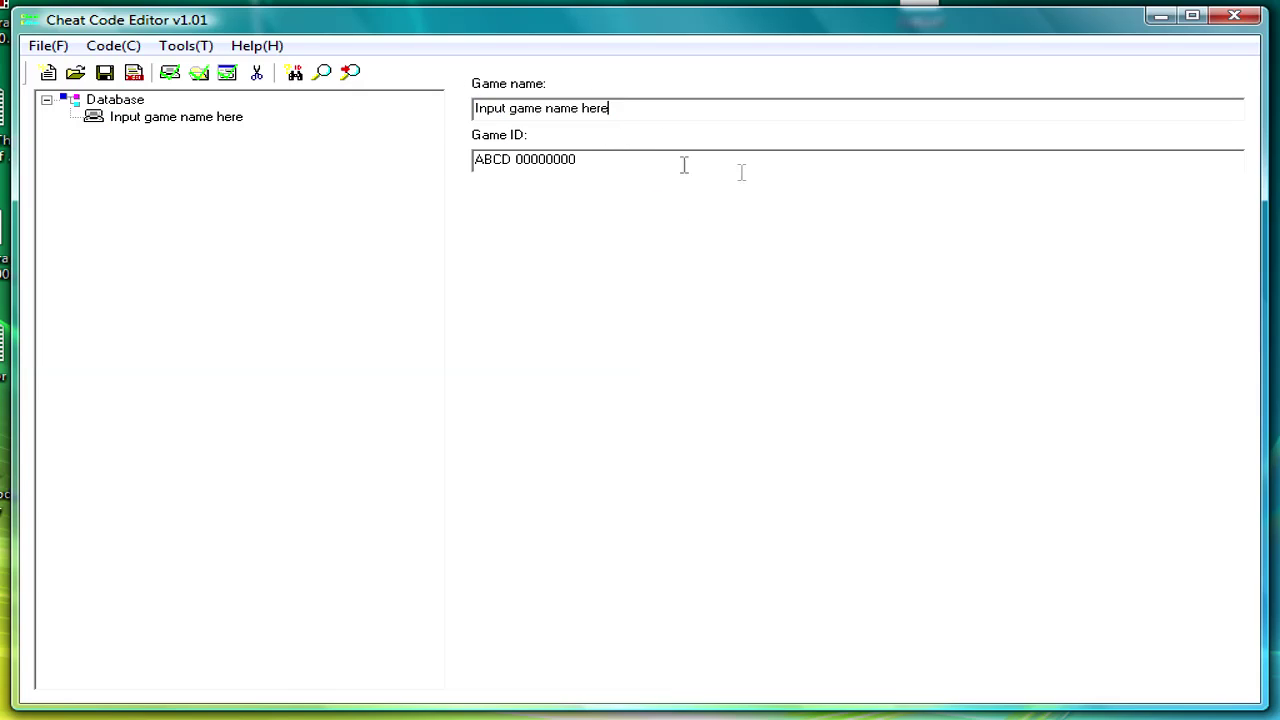
pyautogui.moveTo(612, 108); pyautogui.dragTo(463, 111)
pyautogui.press('BackSpace')
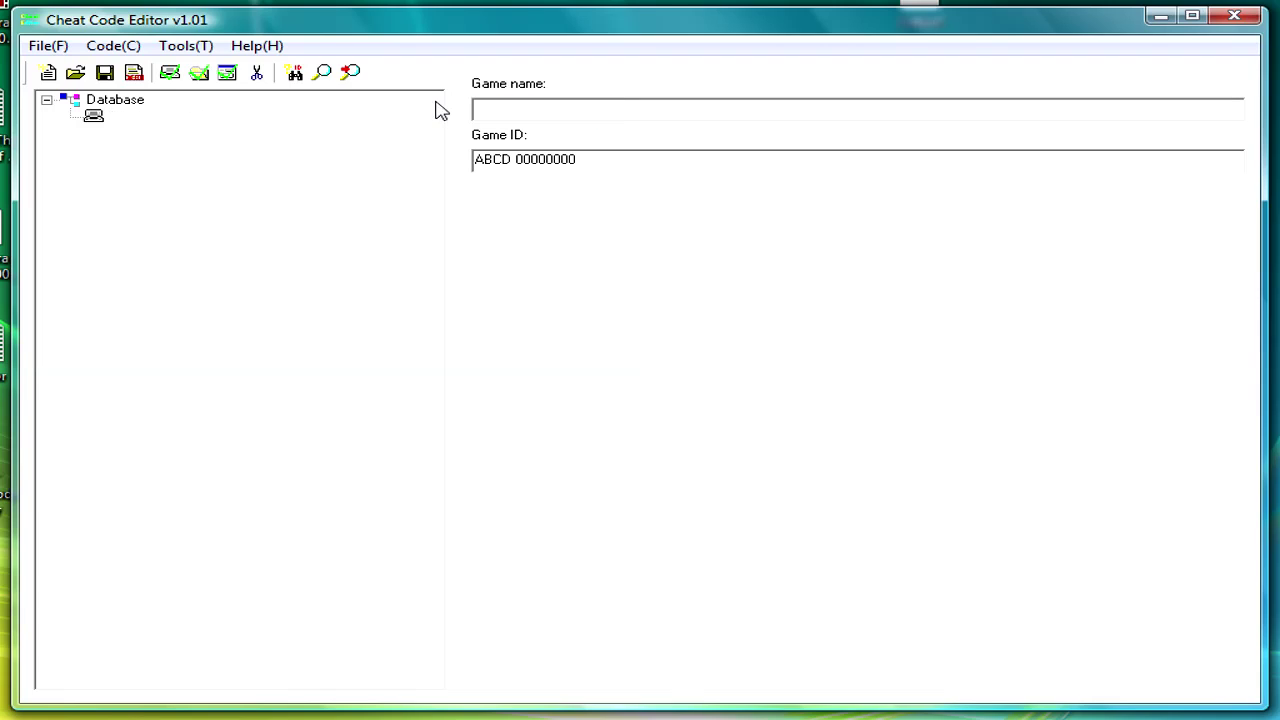
pyautogui.write('pJDOIEJFSJFOSJ')
pyautogui.press('BackSpace')
pyautogui.press('BackSpace')
pyautogui.press('BackSpace')
pyautogui.press('BackSpace')
pyautogui.press('BackSpace')
pyautogui.press('BackSpace')
pyautogui.press('BackSpace')
pyautogui.press('BackSpace')
pyautogui.press('BackSpace')
pyautogui.press('BackSpace')
pyautogui.press('BackSpace')
pyautogui.press('BackSpace')
pyautogui.press('BackSpace')
pyautogui.press('BackSpace')
# Name the game entry "GTA China Town Wars Cheats Mhtutorialz"
pyautogui.write('GTA China')
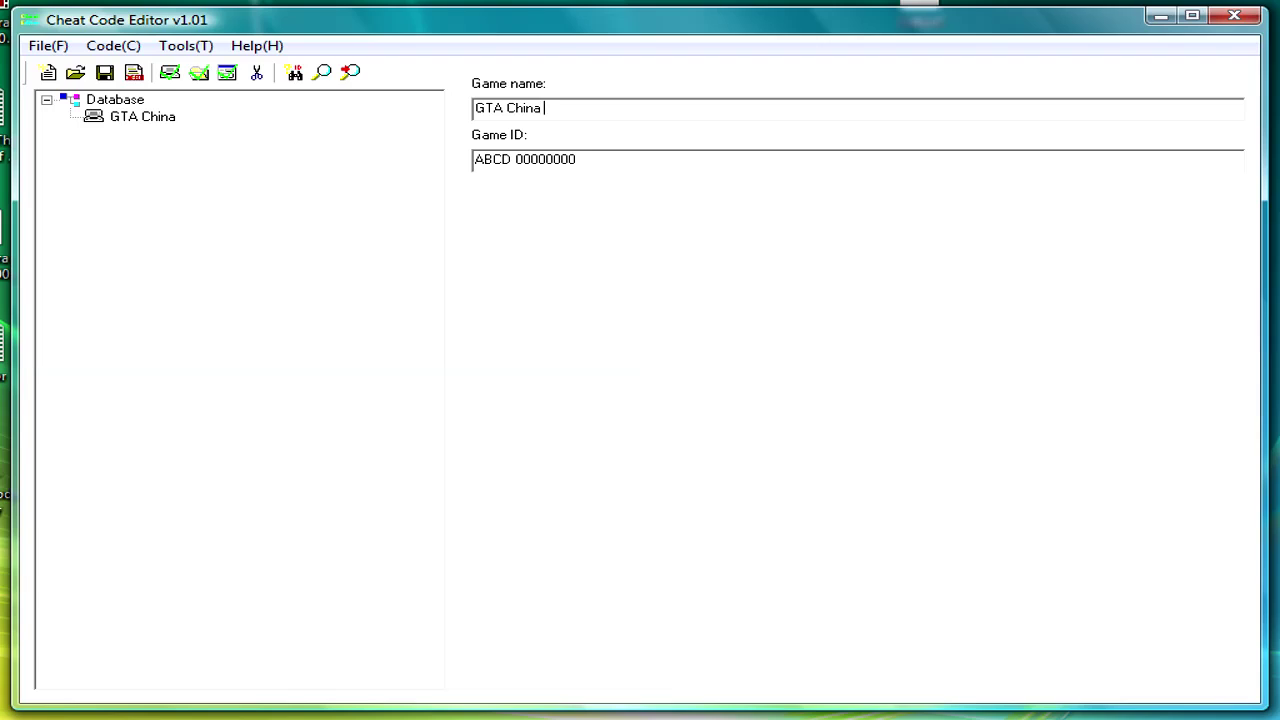
pyautogui.write(' Town Wars')
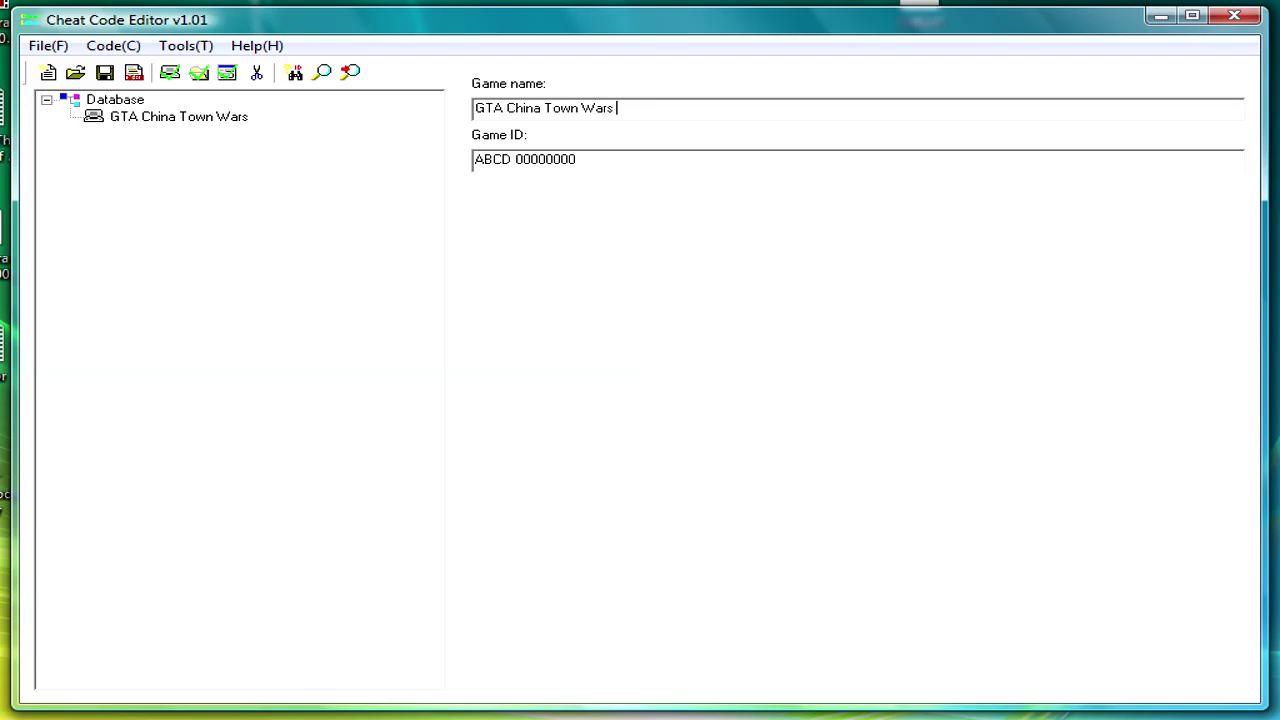
pyautogui.write(' Cheats Mhtutoi')
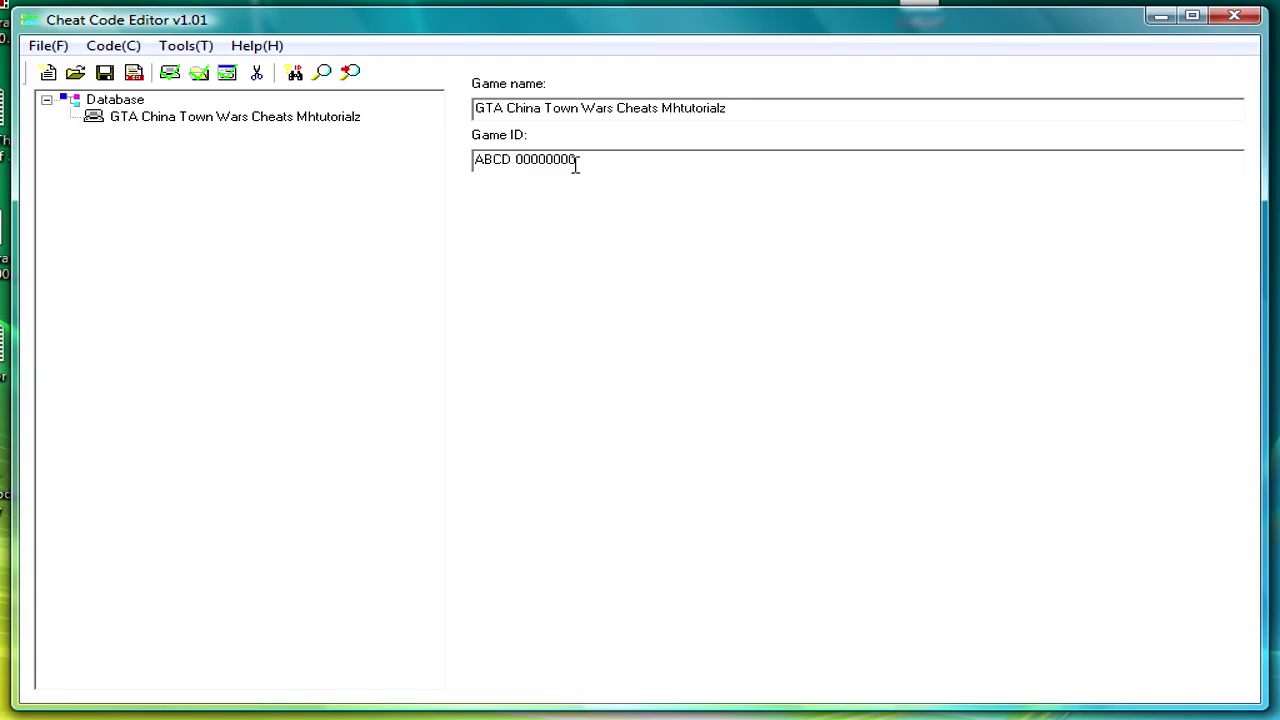
pyautogui.click(606, 163)
pyautogui.press('Tab')
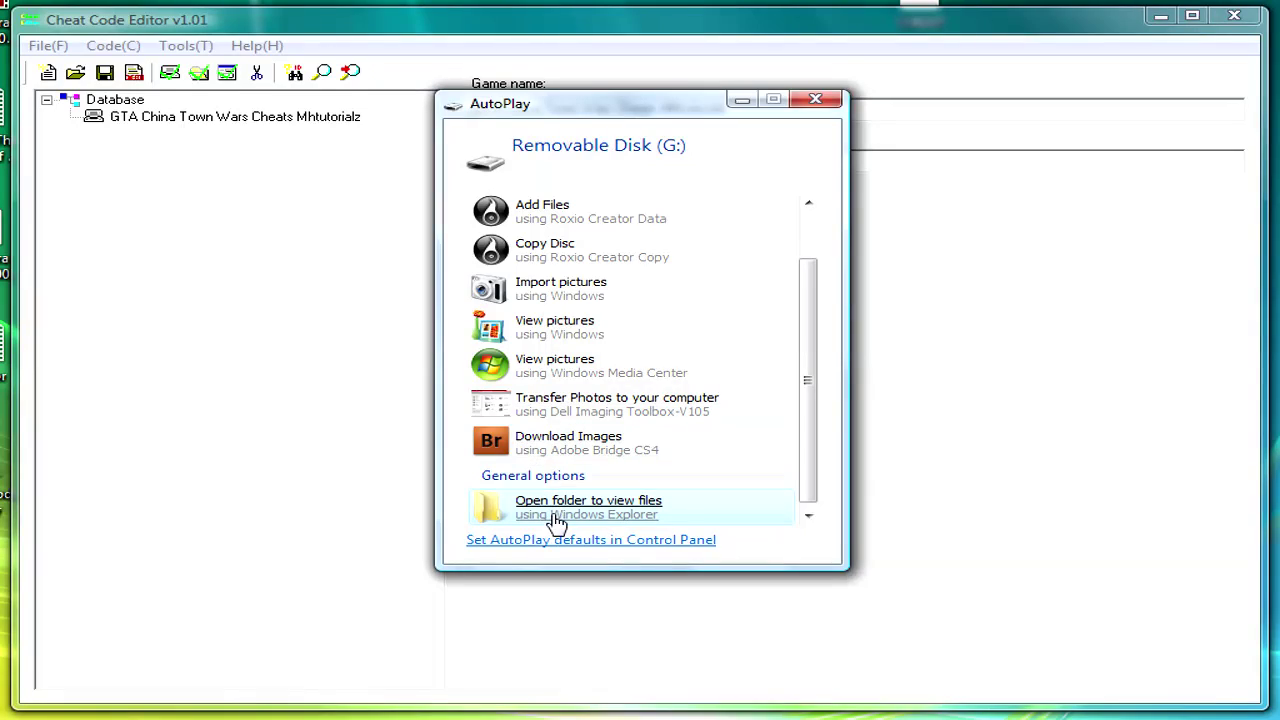
# View the files on Removable Disk (G:) in Windows Explorer and return to the Cheat Code Editor
pyautogui.click(557, 517)
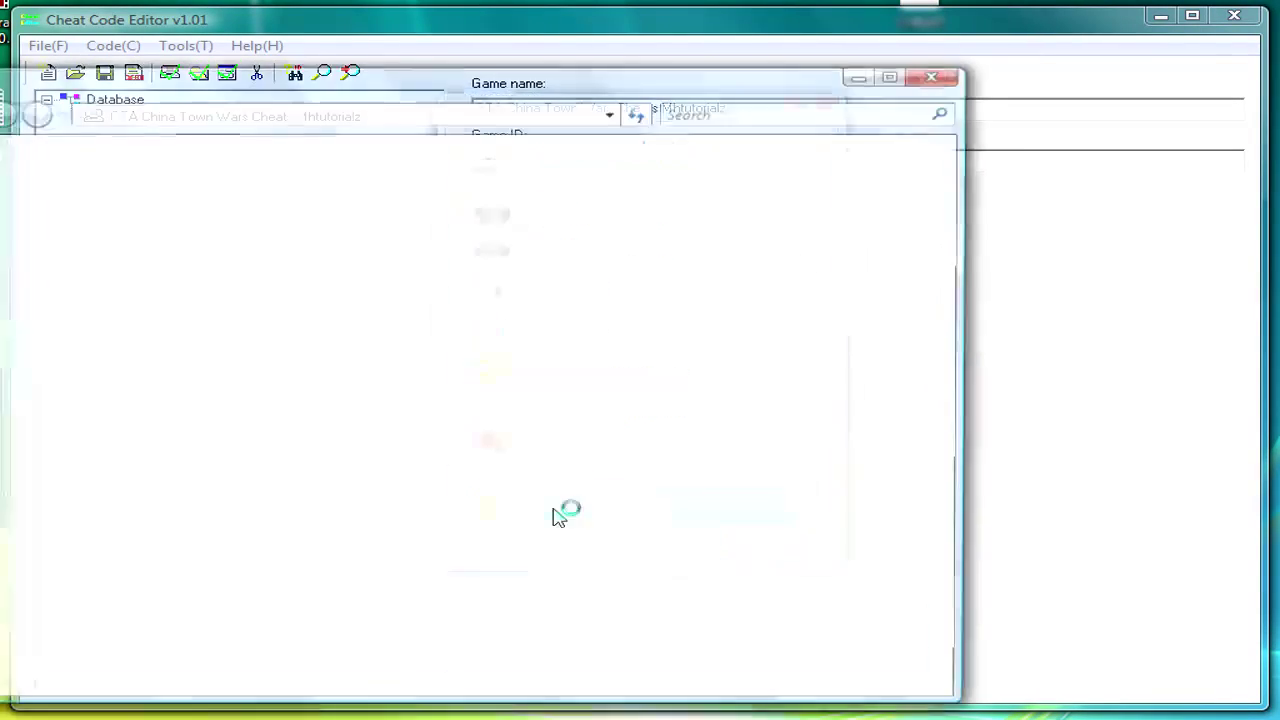
pyautogui.moveTo(510, 97); pyautogui.dragTo(668, 72)
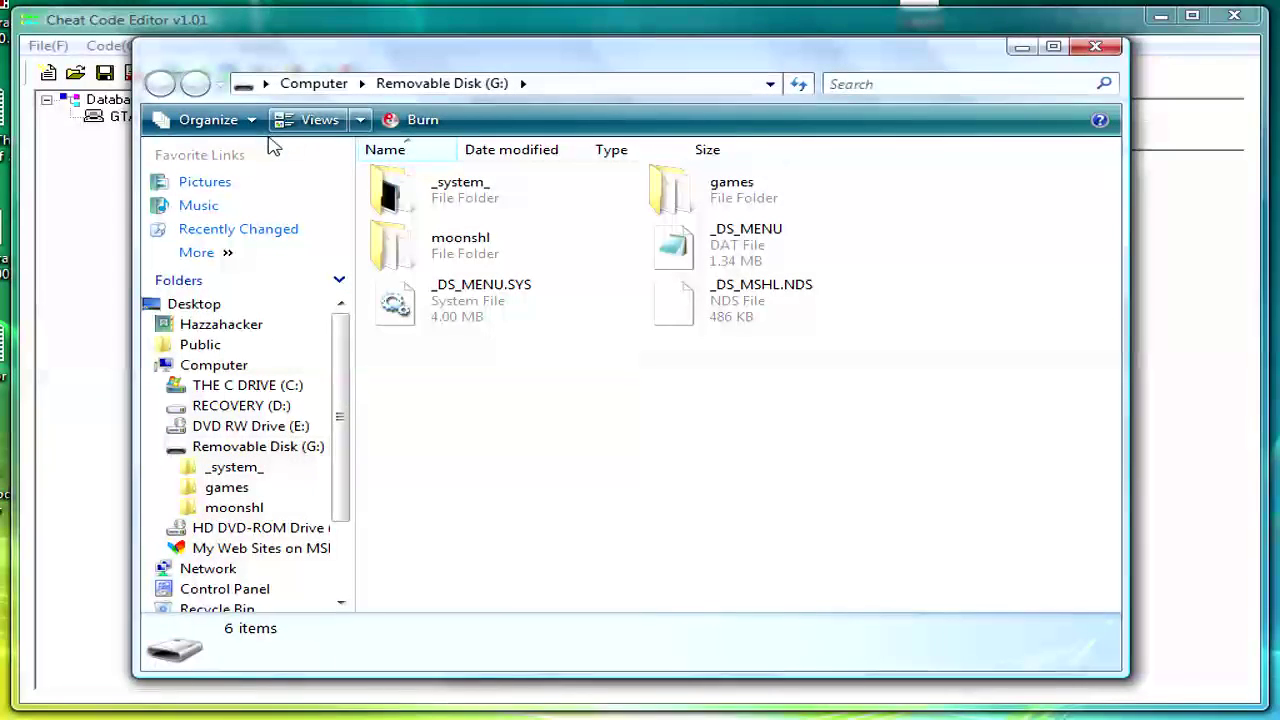
pyautogui.click(117, 170)
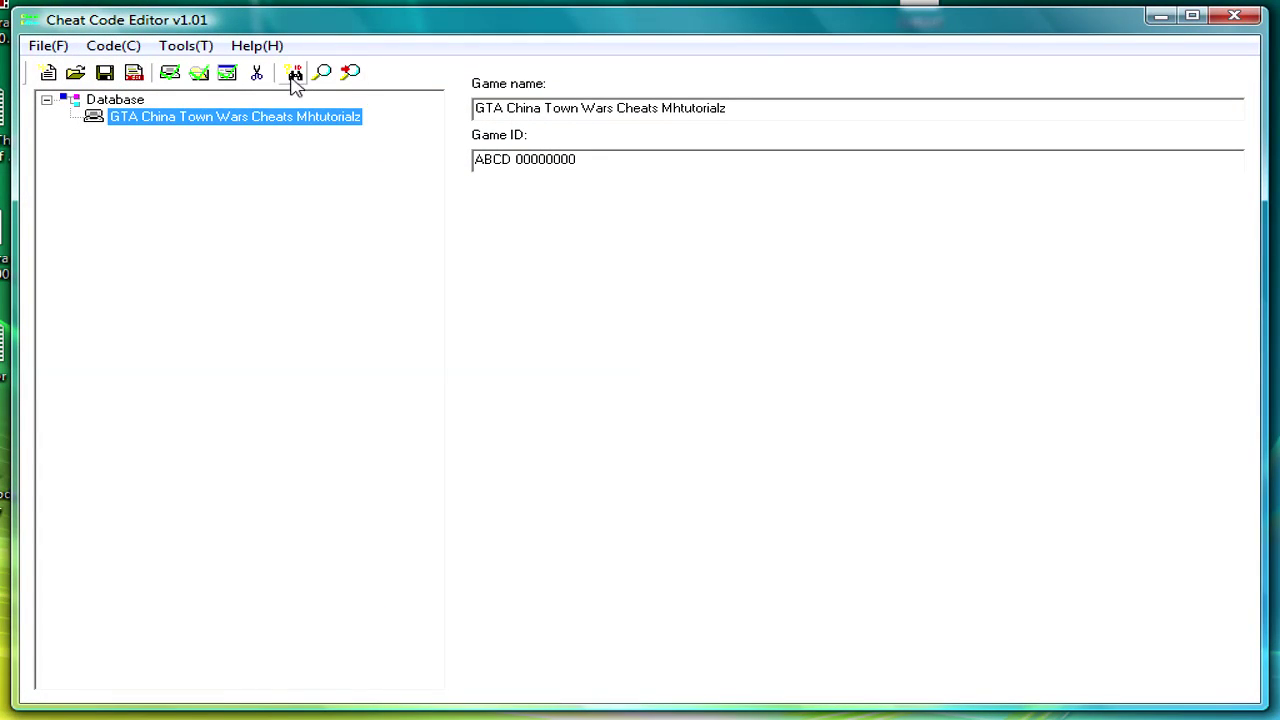
# Retrieve the game ID from GTA.nds in the removable disk's games folder, copy it and close the ID dialog
pyautogui.click(295, 76)
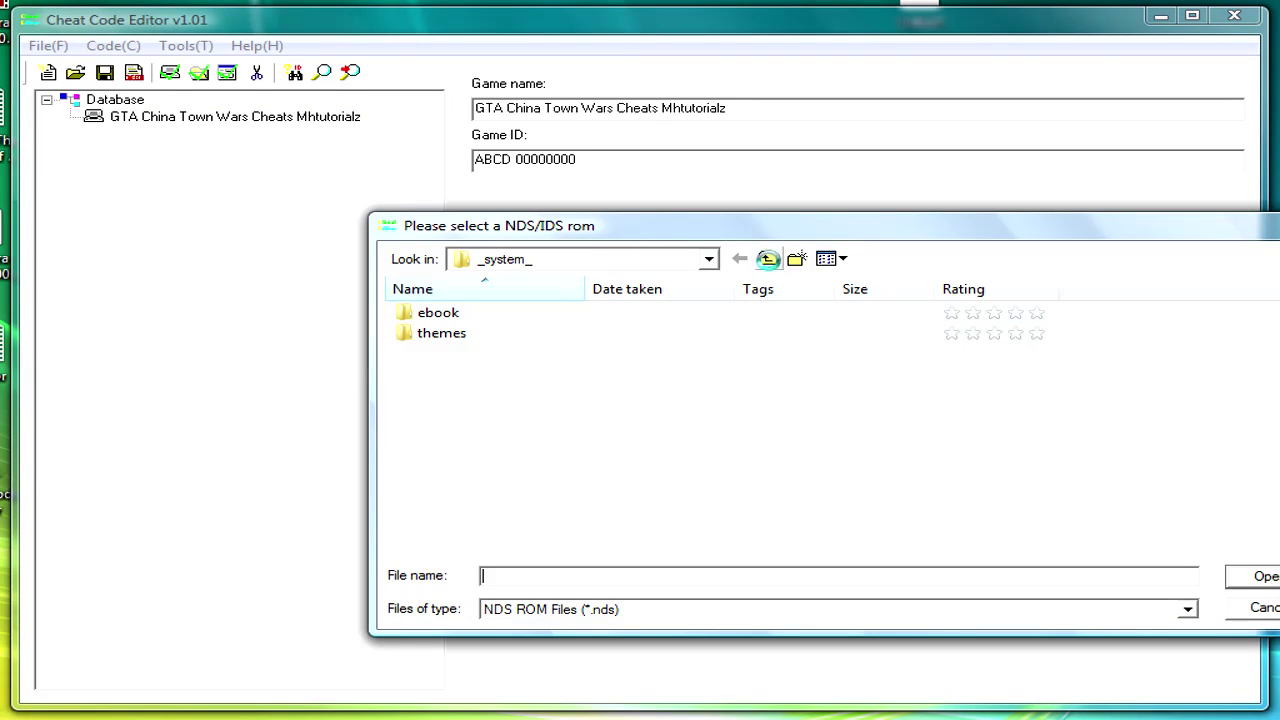
pyautogui.click(768, 259)
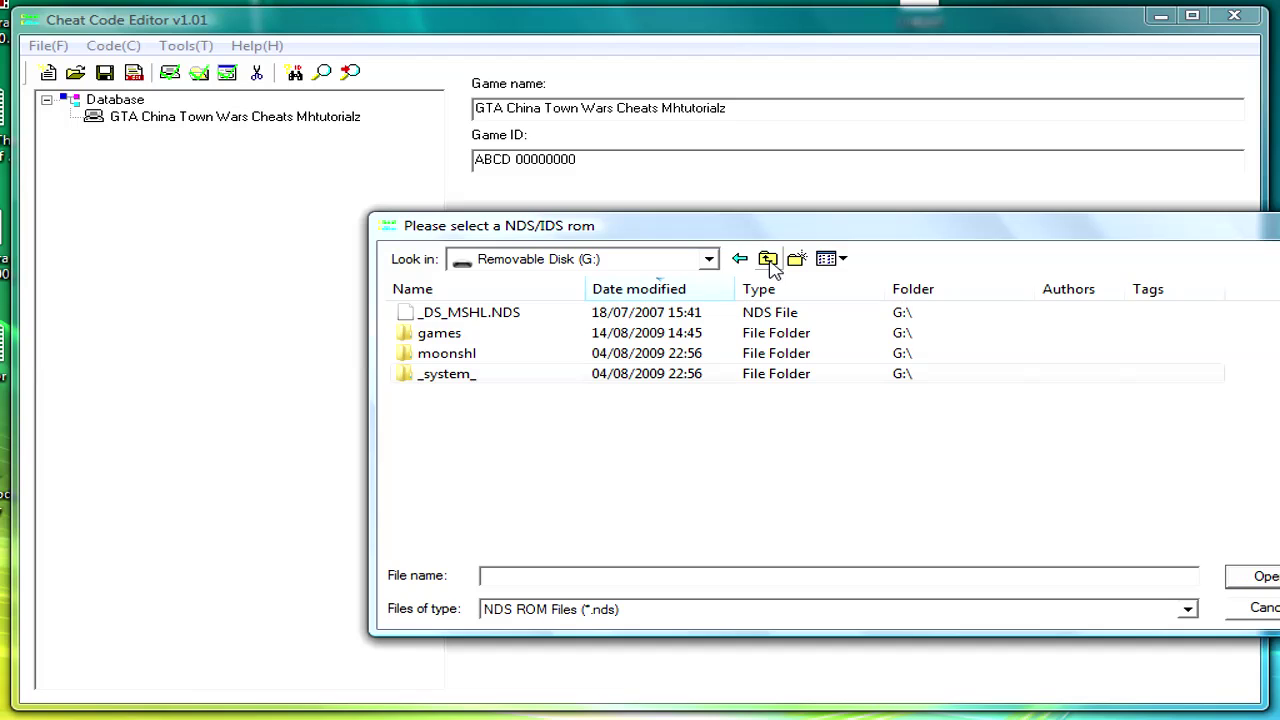
pyautogui.doubleClick(502, 335)
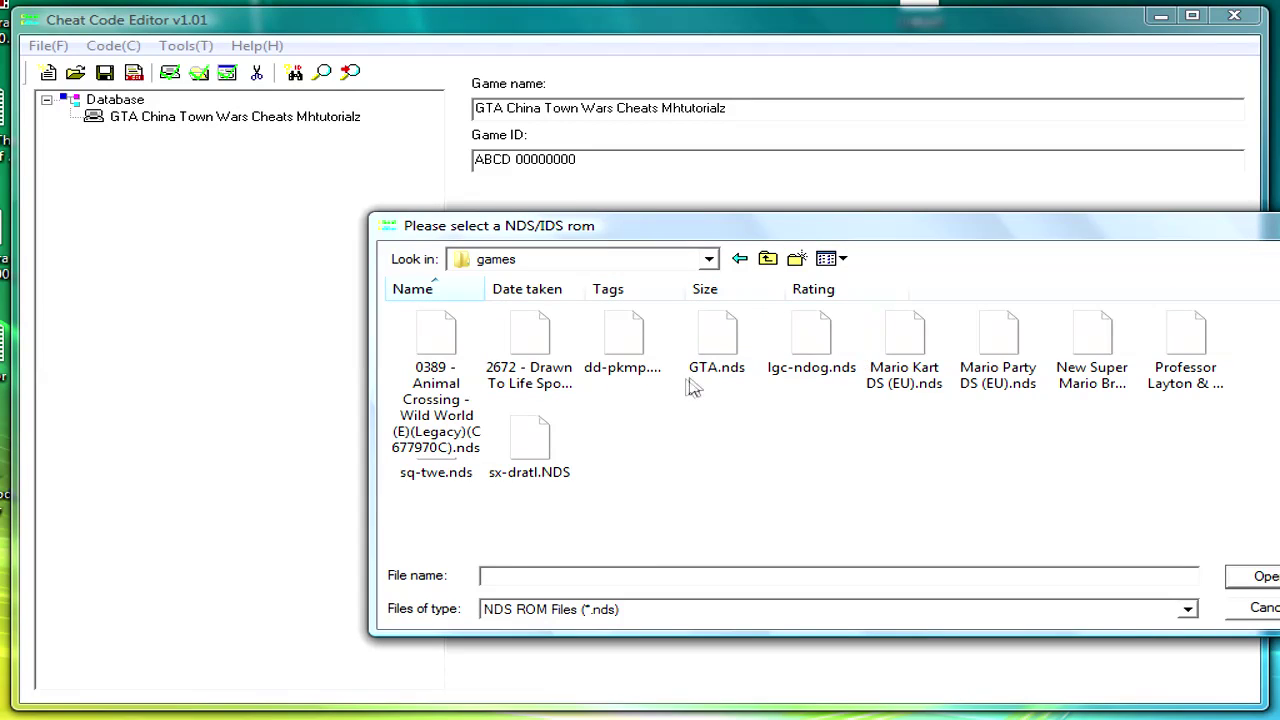
pyautogui.doubleClick(720, 370)
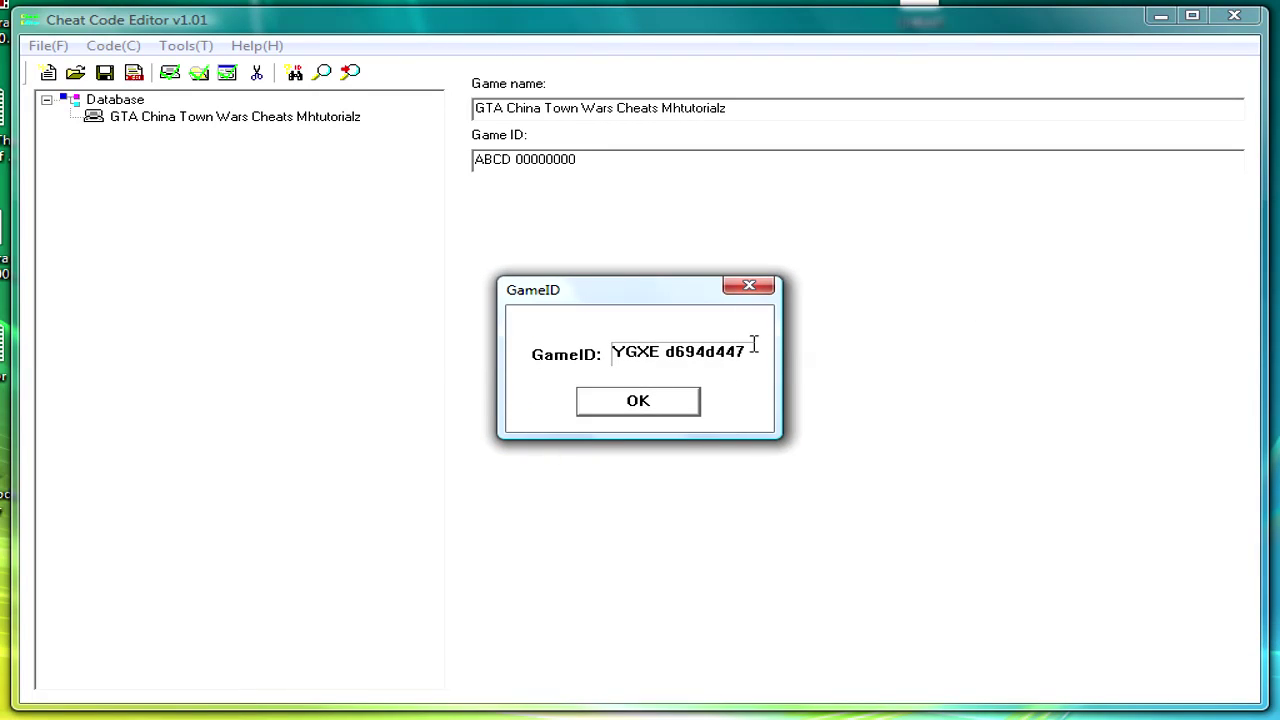
pyautogui.moveTo(748, 338); pyautogui.dragTo(605, 340)
pyautogui.hotkey('ctrl', 'c')
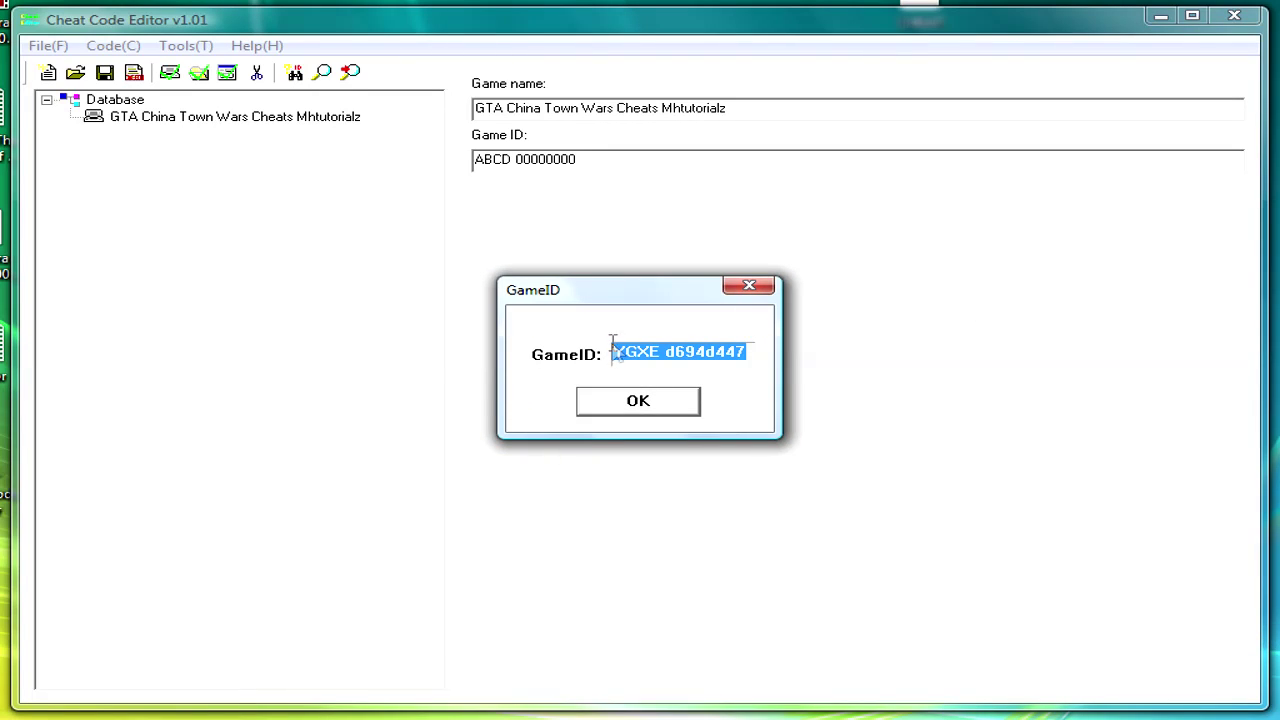
pyautogui.click(657, 170)
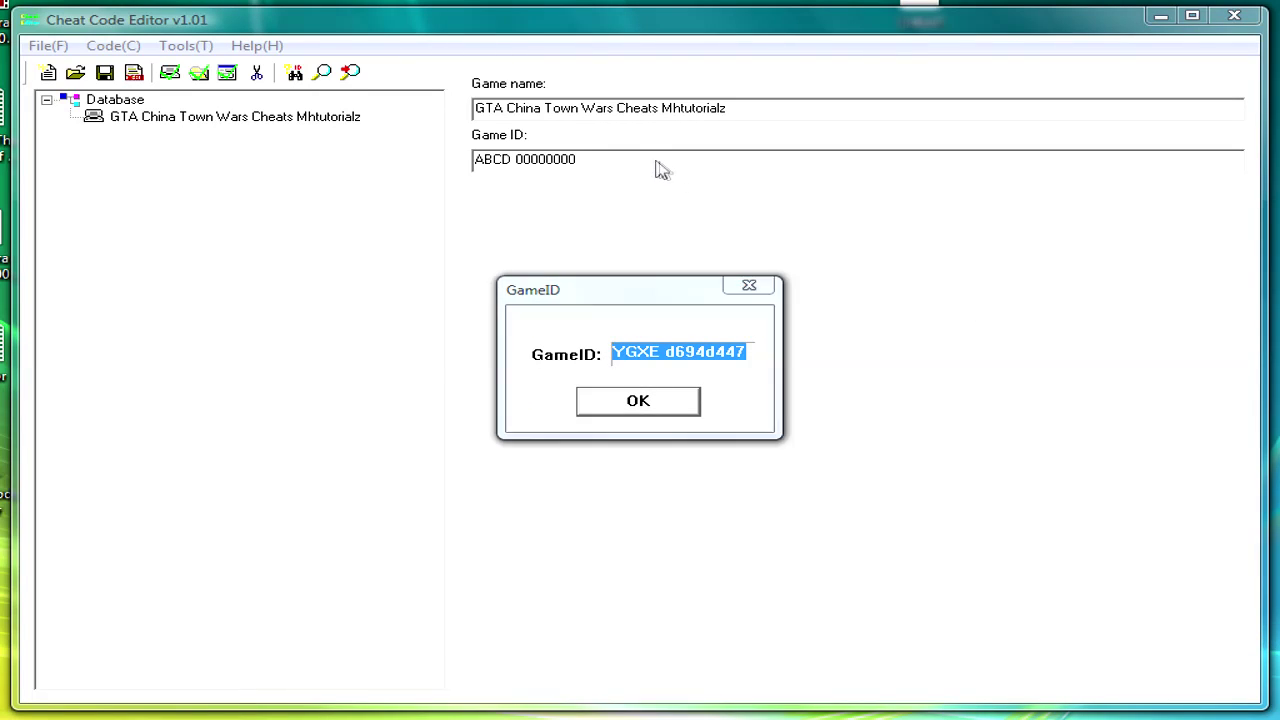
pyautogui.click(657, 404)
# Replace the placeholder Game ID of the GTA entry with the copied ID, YGXE d694d447
pyautogui.click(607, 162)
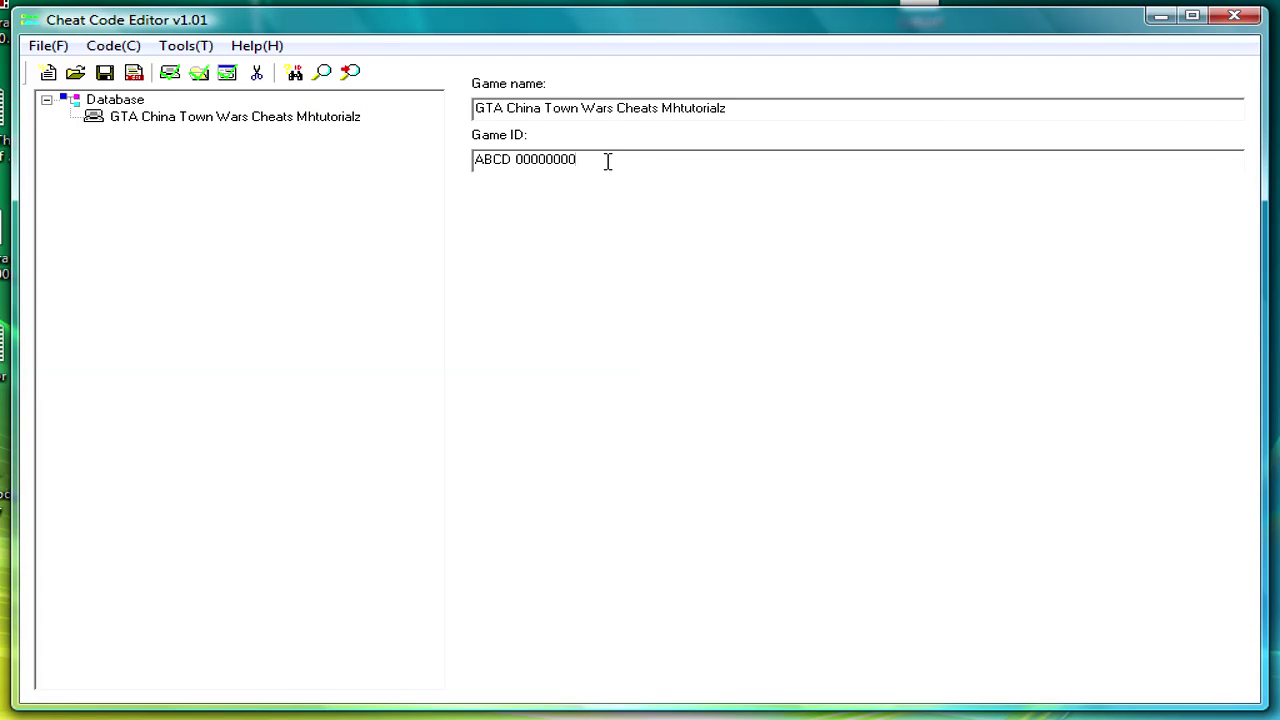
pyautogui.press('BackSpace')
pyautogui.press('BackSpace')
pyautogui.press('BackSpace')
pyautogui.press('BackSpace')
pyautogui.press('BackSpace')
pyautogui.press('BackSpace')
pyautogui.press('BackSpace')
pyautogui.press('BackSpace')
pyautogui.press('BackSpace')
pyautogui.press('BackSpace')
pyautogui.press('BackSpace')
pyautogui.press('BackSpace')
pyautogui.hotkey('ctrl', 'v')
pyautogui.click(406, 223)
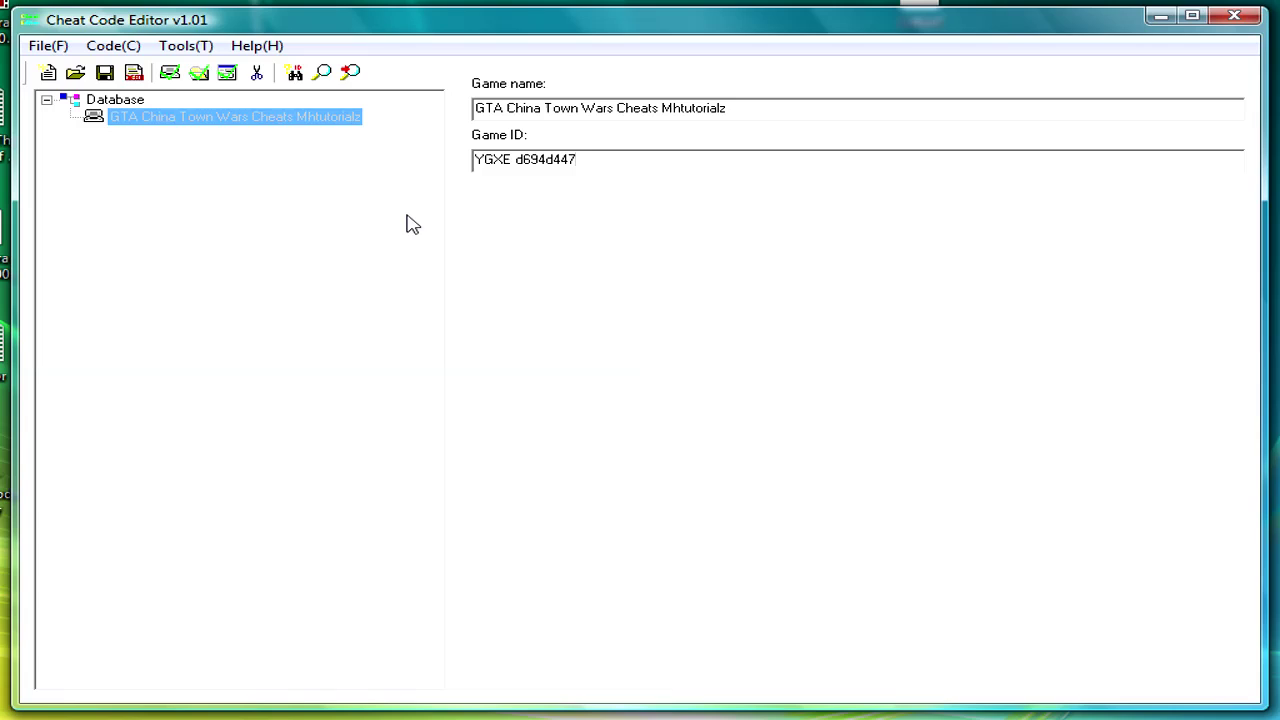
# Add a cheat code entry under the GTA game and replace its placeholder name with "Infinite Money"
pyautogui.click(227, 74)
pyautogui.moveTo(631, 107); pyautogui.dragTo(421, 115)
pyautogui.press('BackSpace')
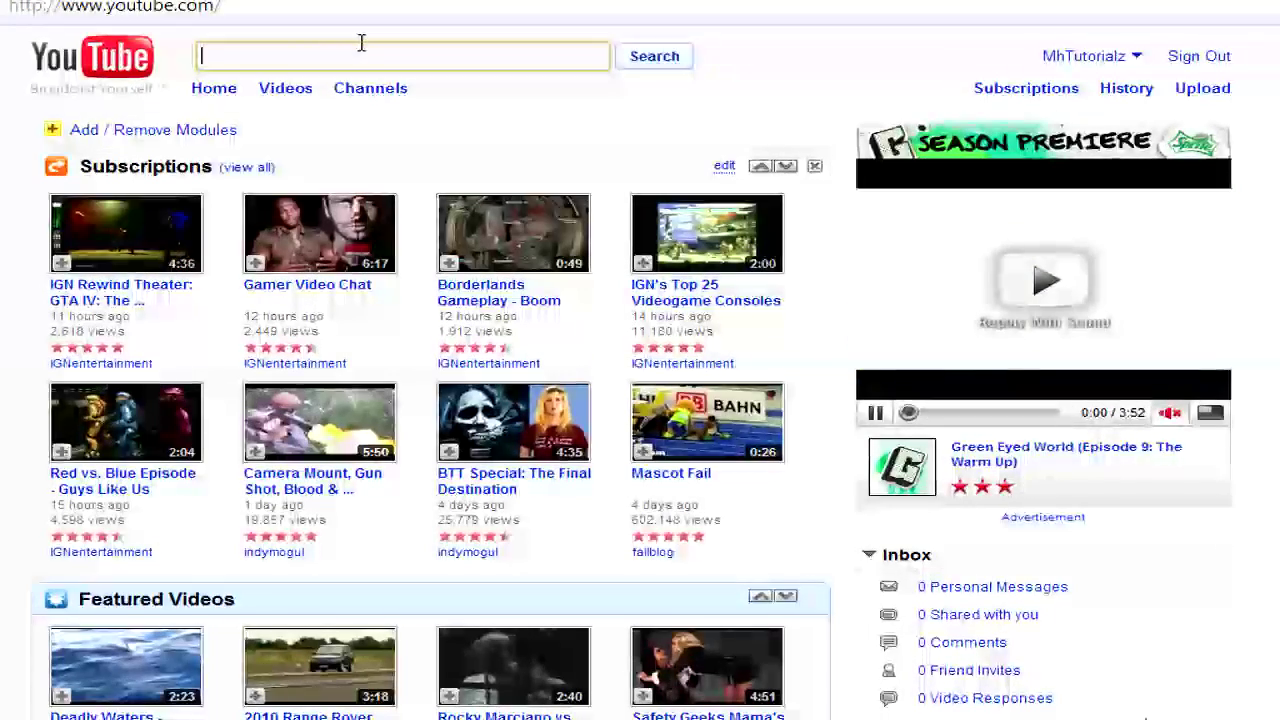
# Search YouTube for "gta action replay codes"
pyautogui.write('gta ac')
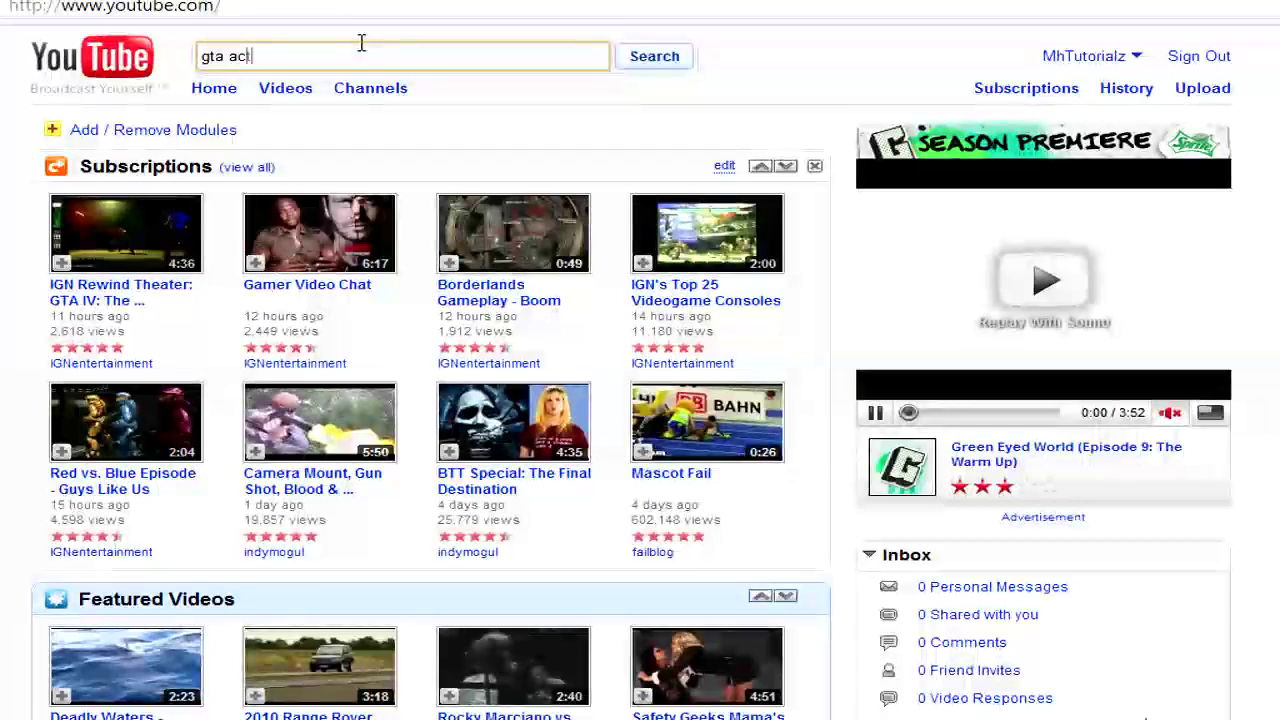
pyautogui.write('tion ')
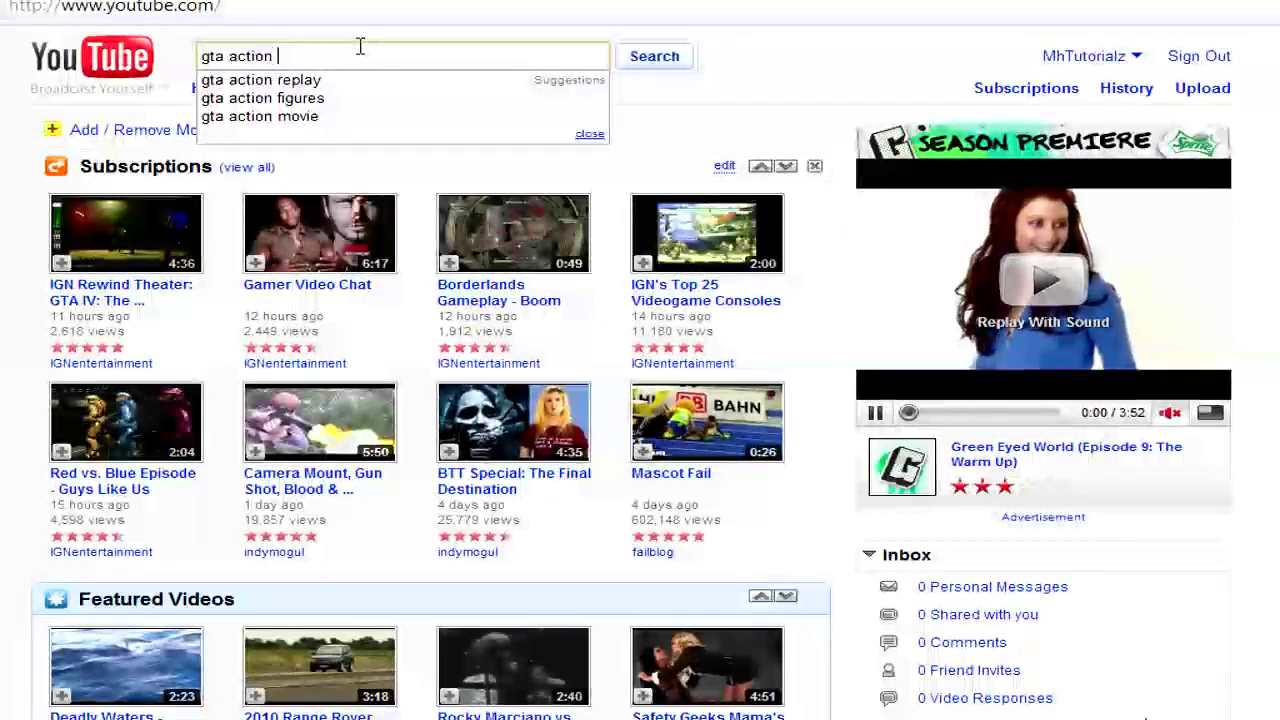
pyautogui.write('replay code')
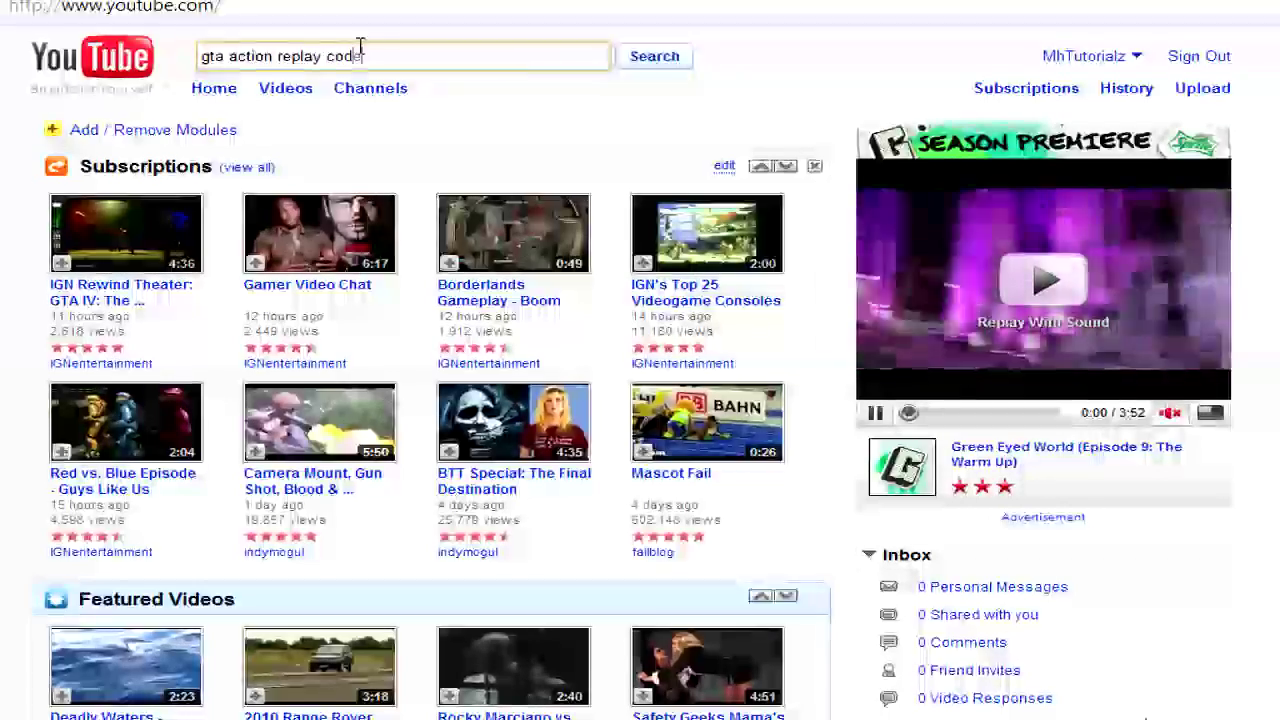
pyautogui.write('s')
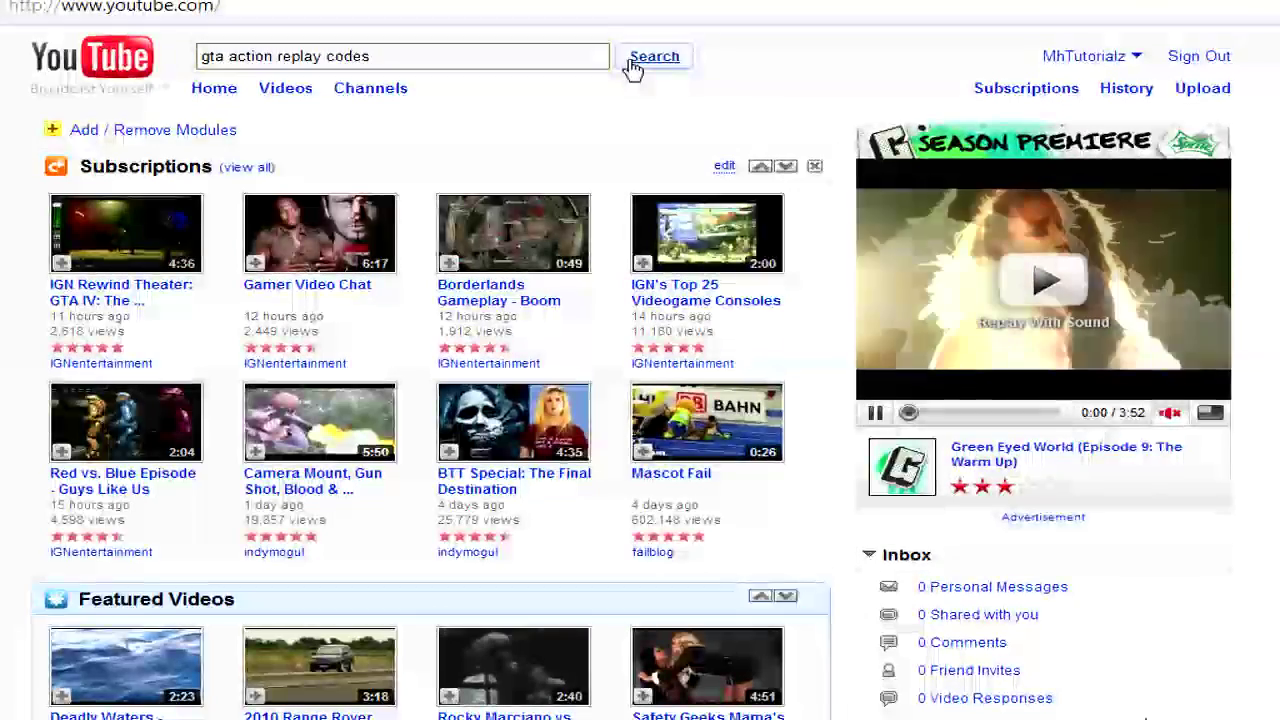
pyautogui.click(633, 60)
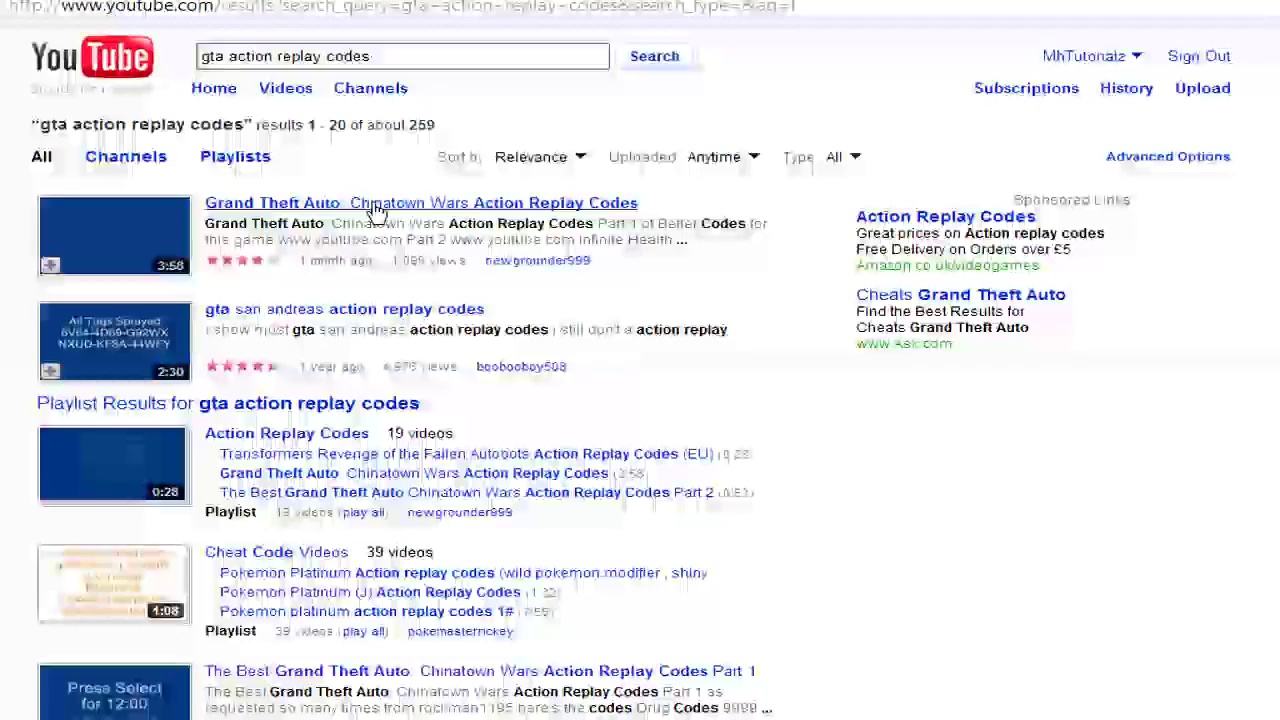
# Open the "Grand Theft Auto: Chinatown Wars Action Replay Codes" video, expand its full description and pause playback
pyautogui.click(378, 205)
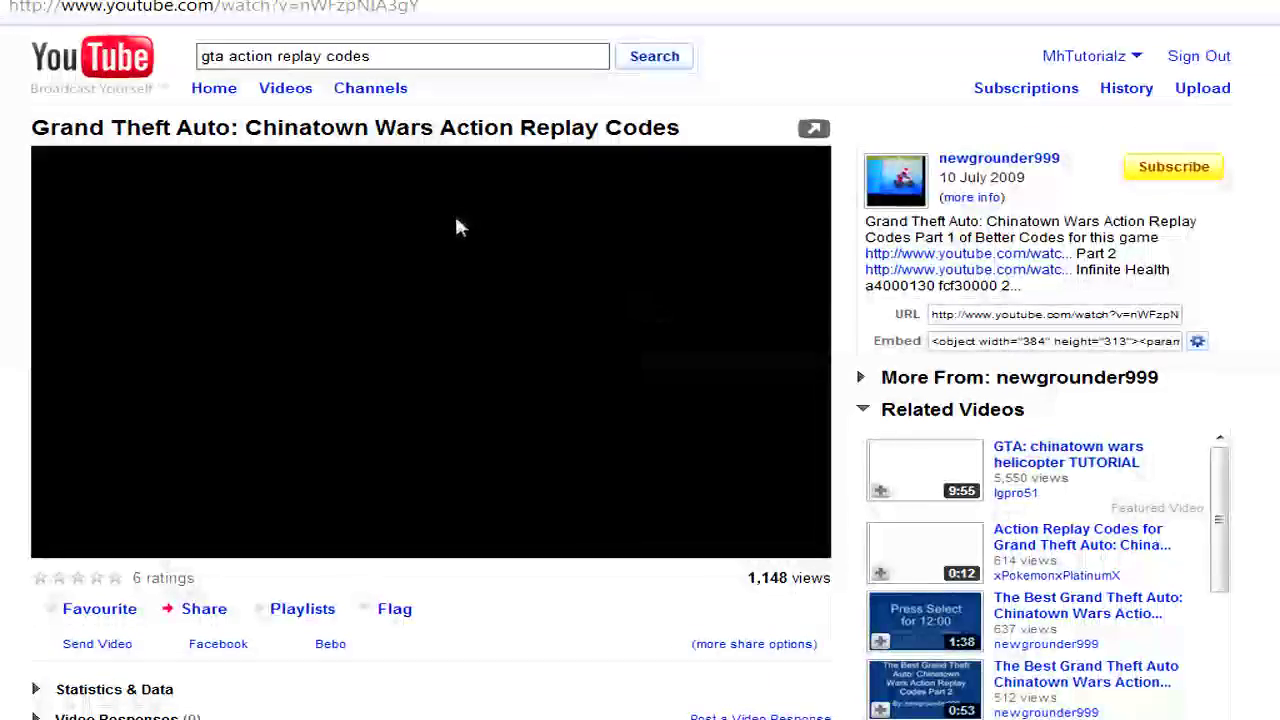
pyautogui.click(971, 197)
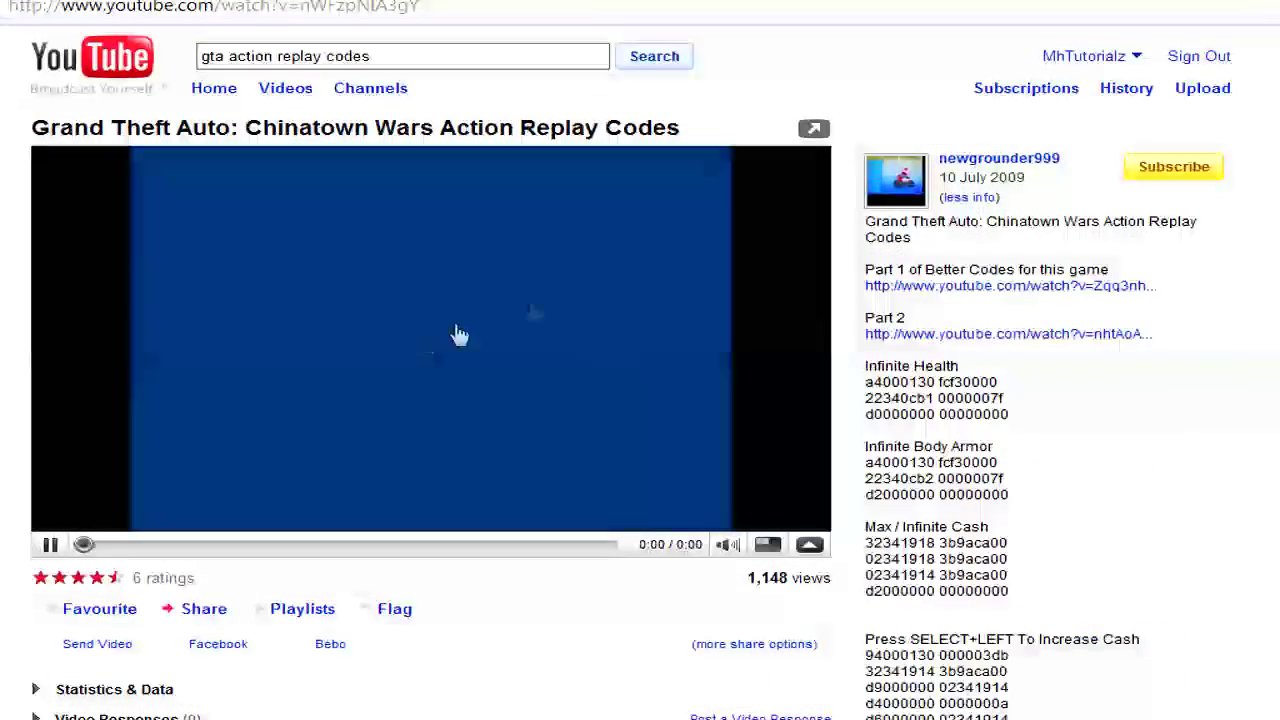
pyautogui.click(48, 548)
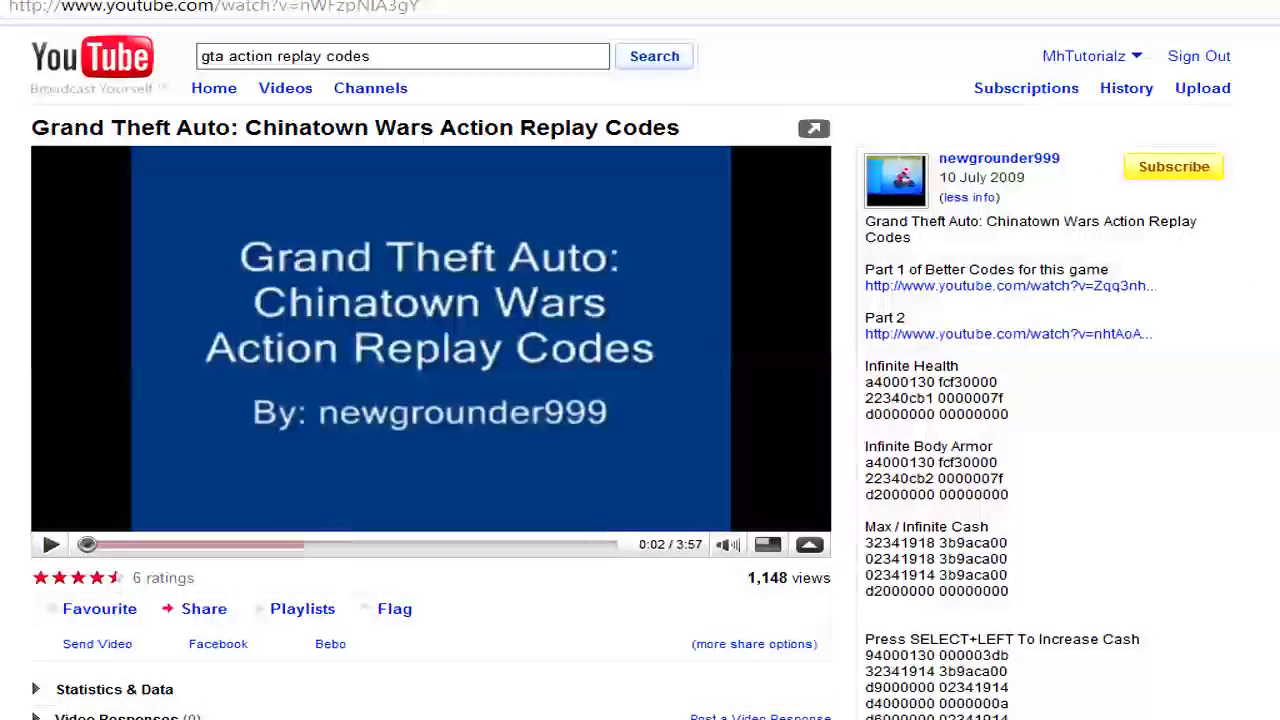
# Copy the four code lines under "Max / Infinite Cash" in the video description
pyautogui.scroll(-5, 1018, 332)
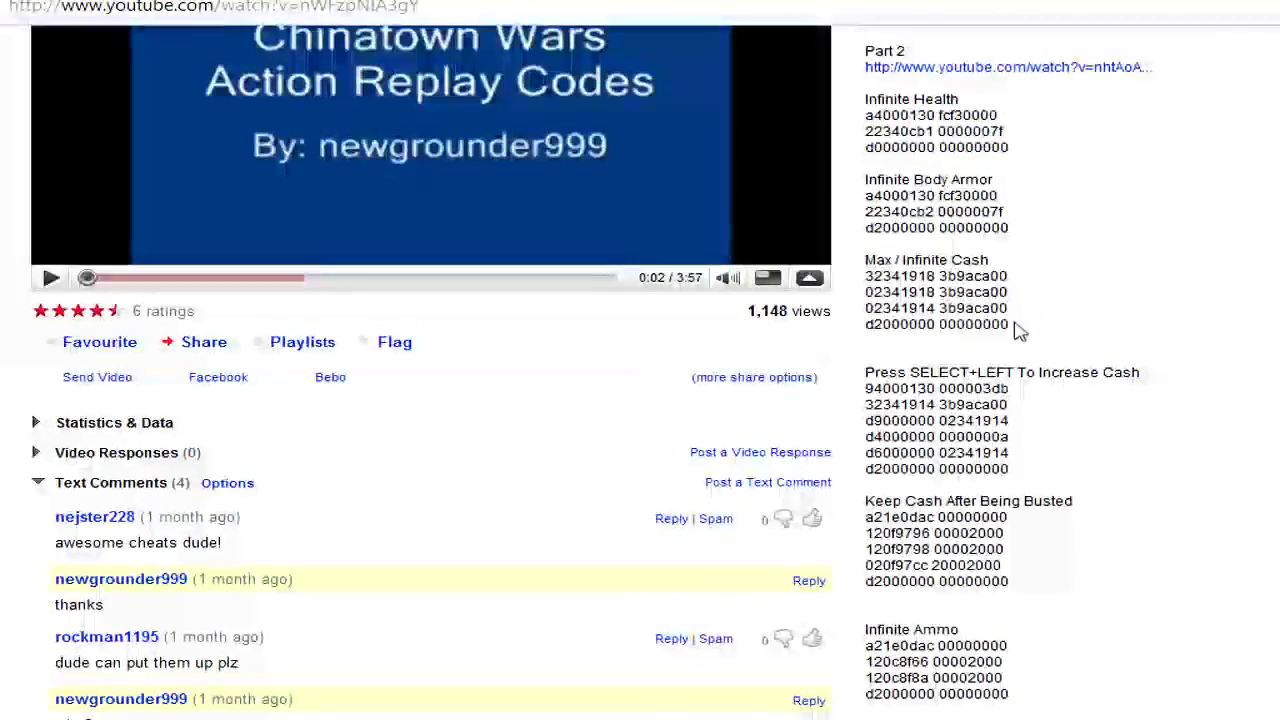
pyautogui.moveTo(1018, 332); pyautogui.dragTo(902, 308)
pyautogui.click(1103, 268)
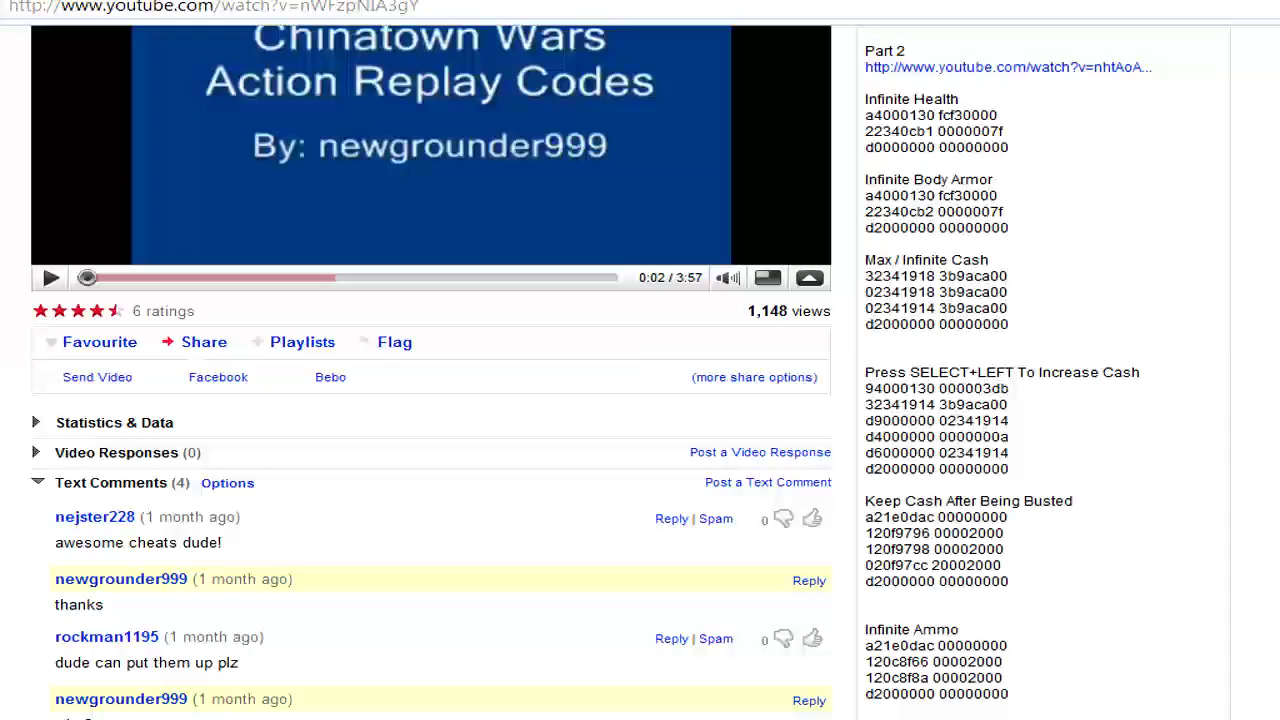
pyautogui.moveTo(1012, 326); pyautogui.dragTo(866, 277)
pyautogui.hotkey('ctrl', 'c')
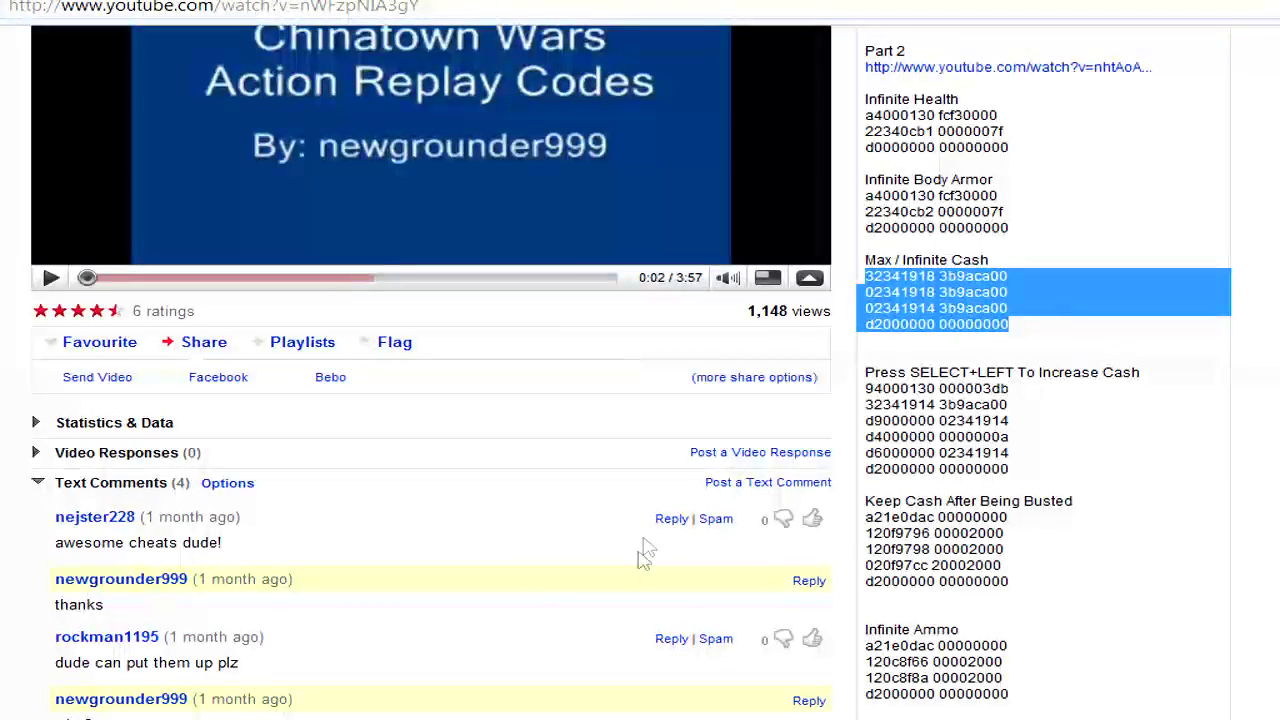
# Switch to the Cheat Code Editor, paste the copied code into the Infinite Money cheat data and set its note to "Hello"
pyautogui.click(206, 690)
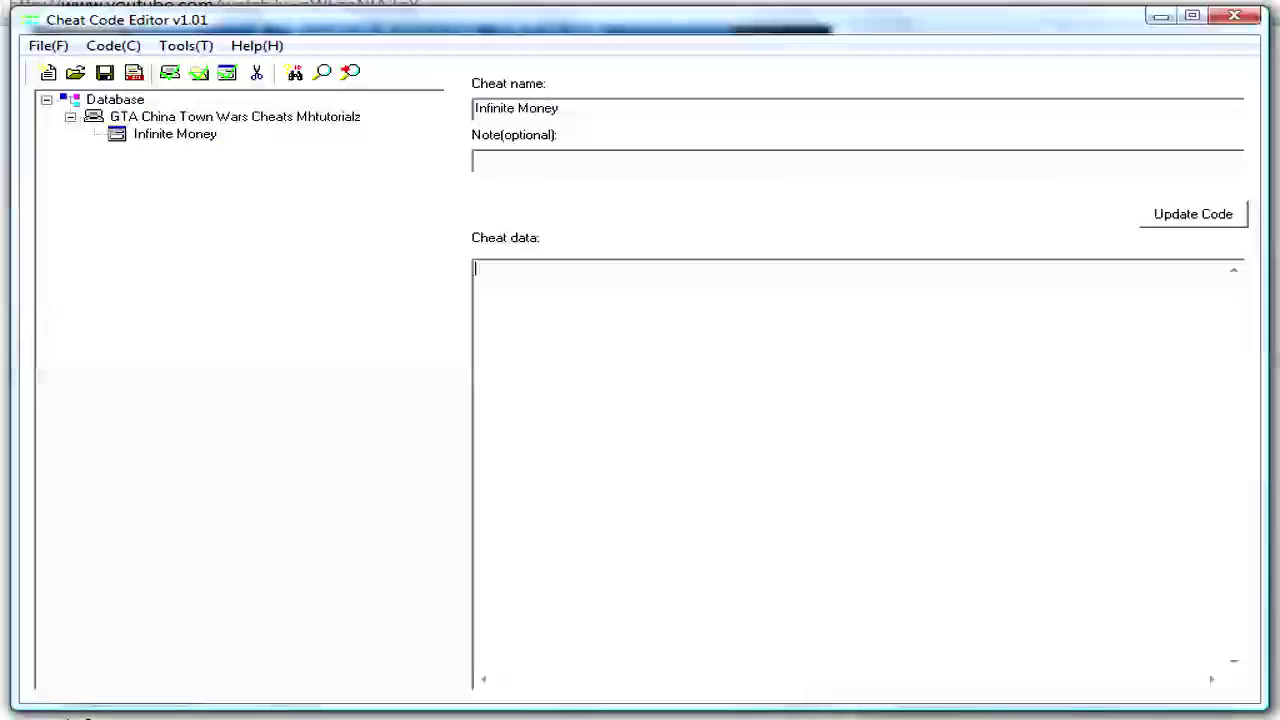
pyautogui.hotkey('ctrl', 'v')
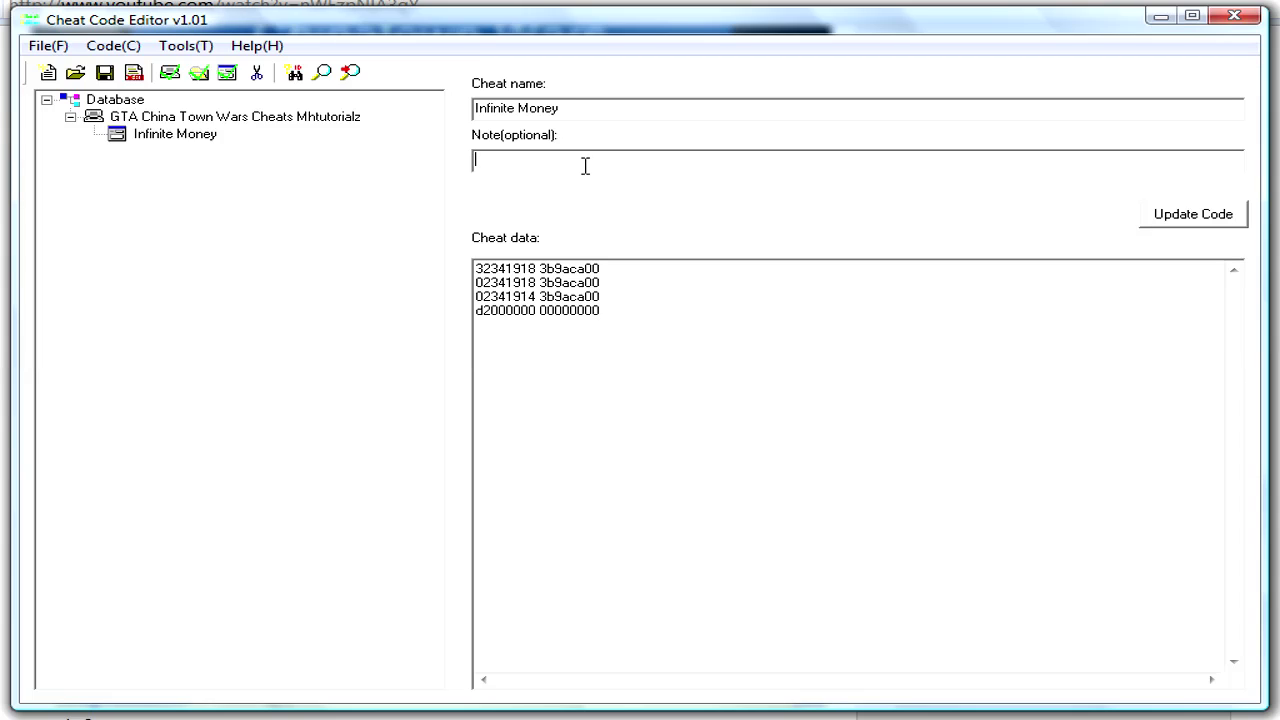
pyautogui.click(369, 234)
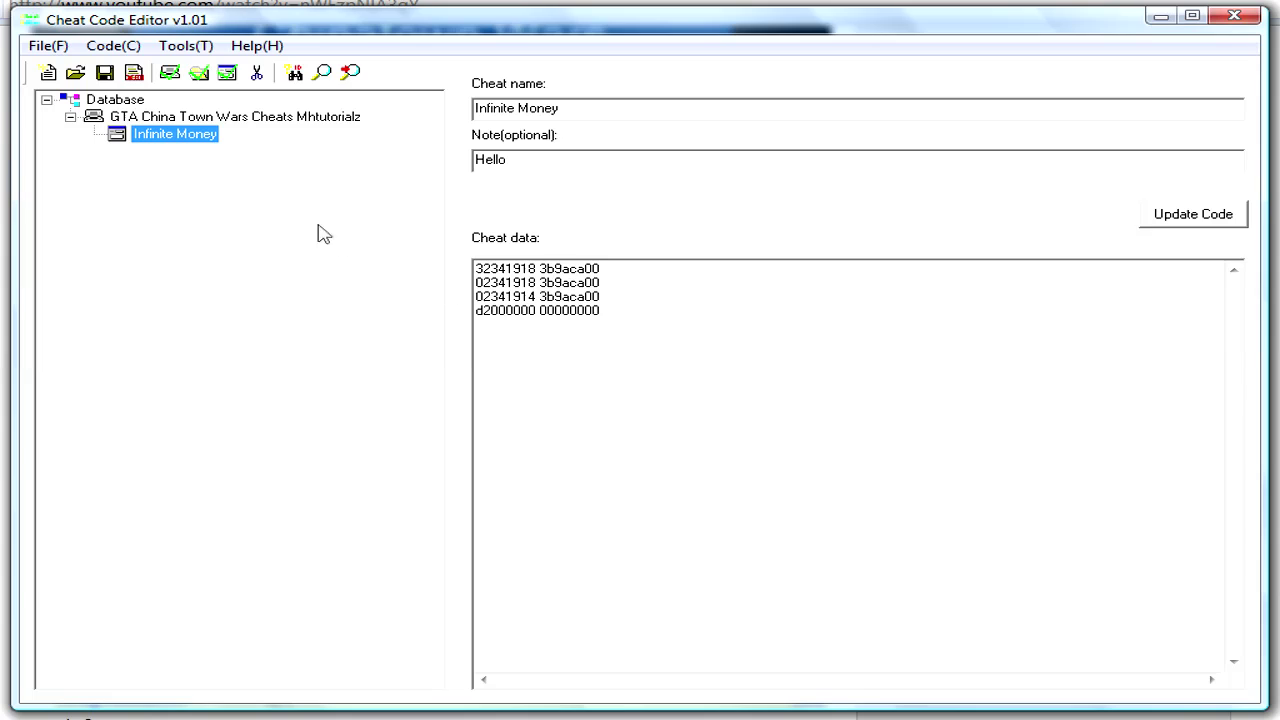
# Add a new folder under the GTA China Town Wars game entry and clear its placeholder name
pyautogui.click(199, 73)
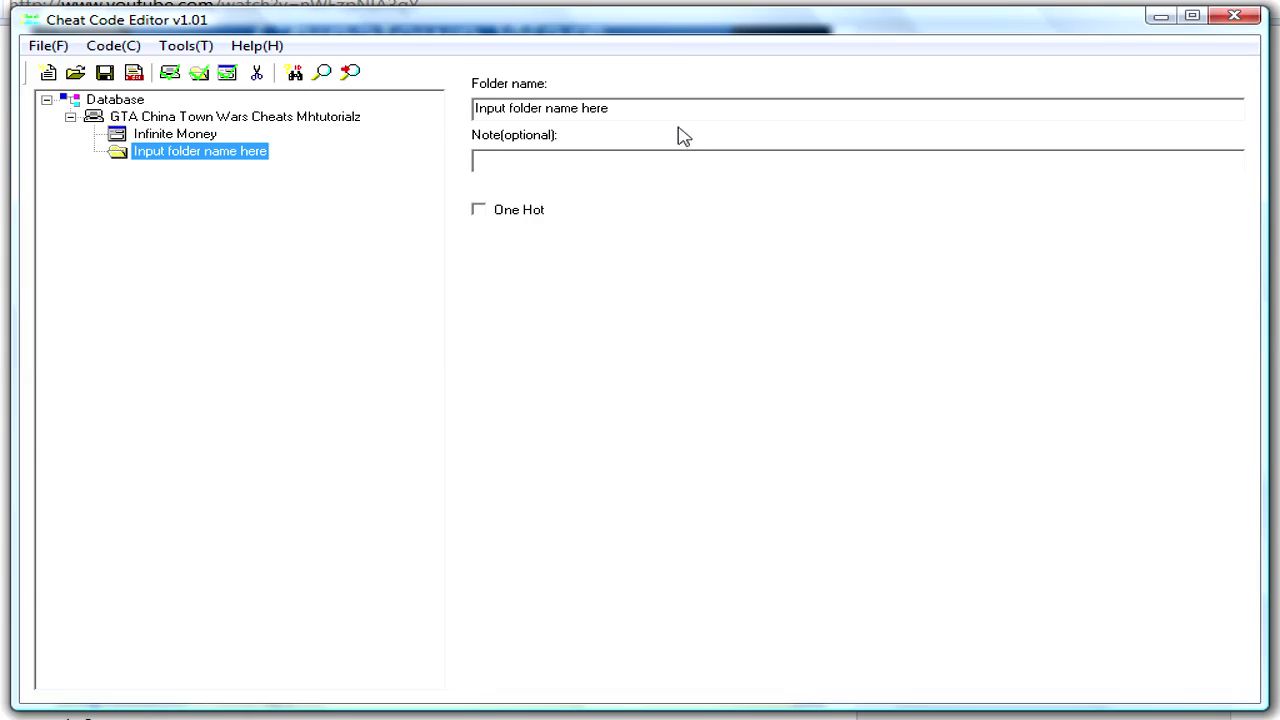
pyautogui.moveTo(648, 108); pyautogui.dragTo(426, 94)
pyautogui.press('BackSpace')
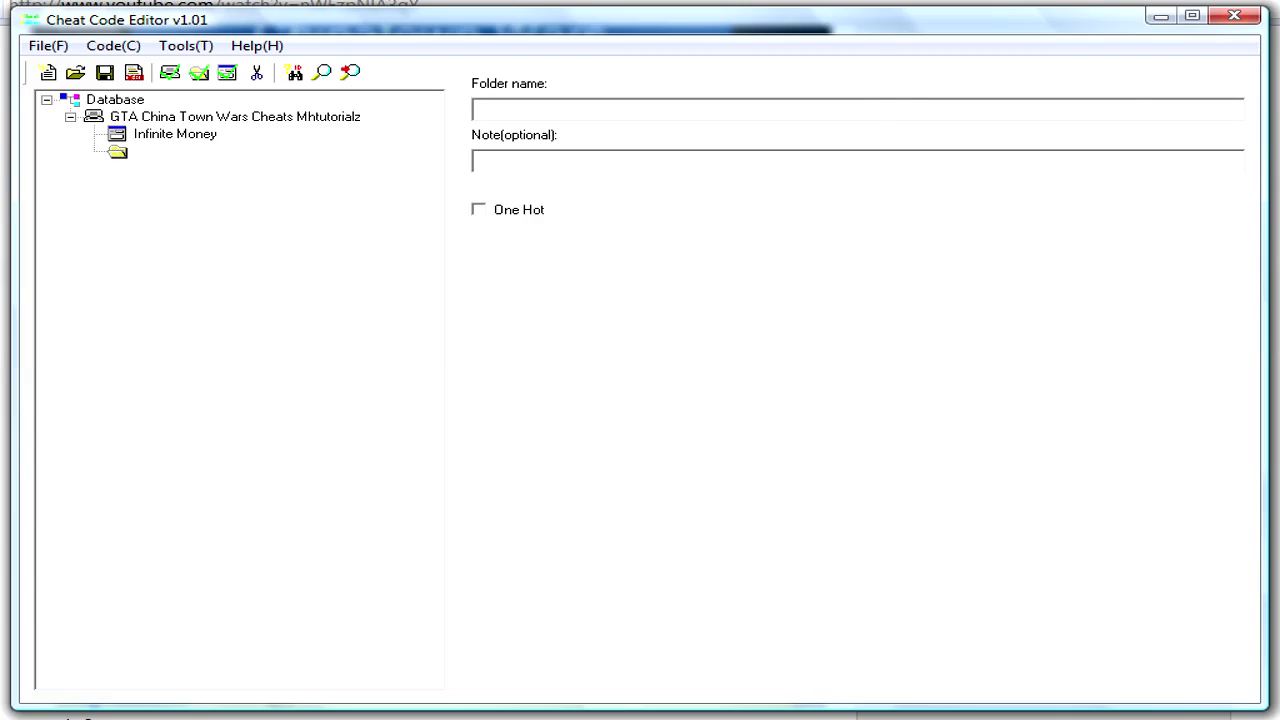
# Switch to the YouTube video description and find the Huang Walking Speed Codes section
pyautogui.hotkey('alt', 'Tab')
pyautogui.scroll(-10, 640, 400)
pyautogui.scroll(-15, 640, 400)
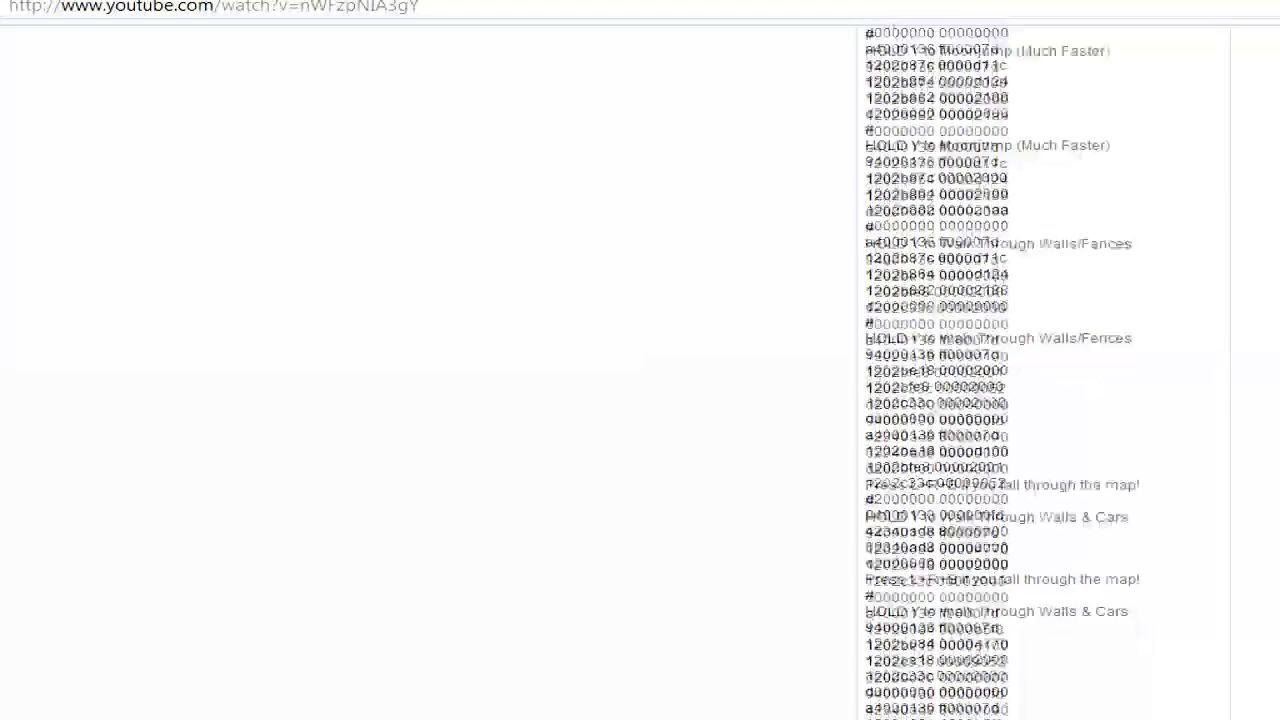
pyautogui.scroll(-15, 1000, 400)
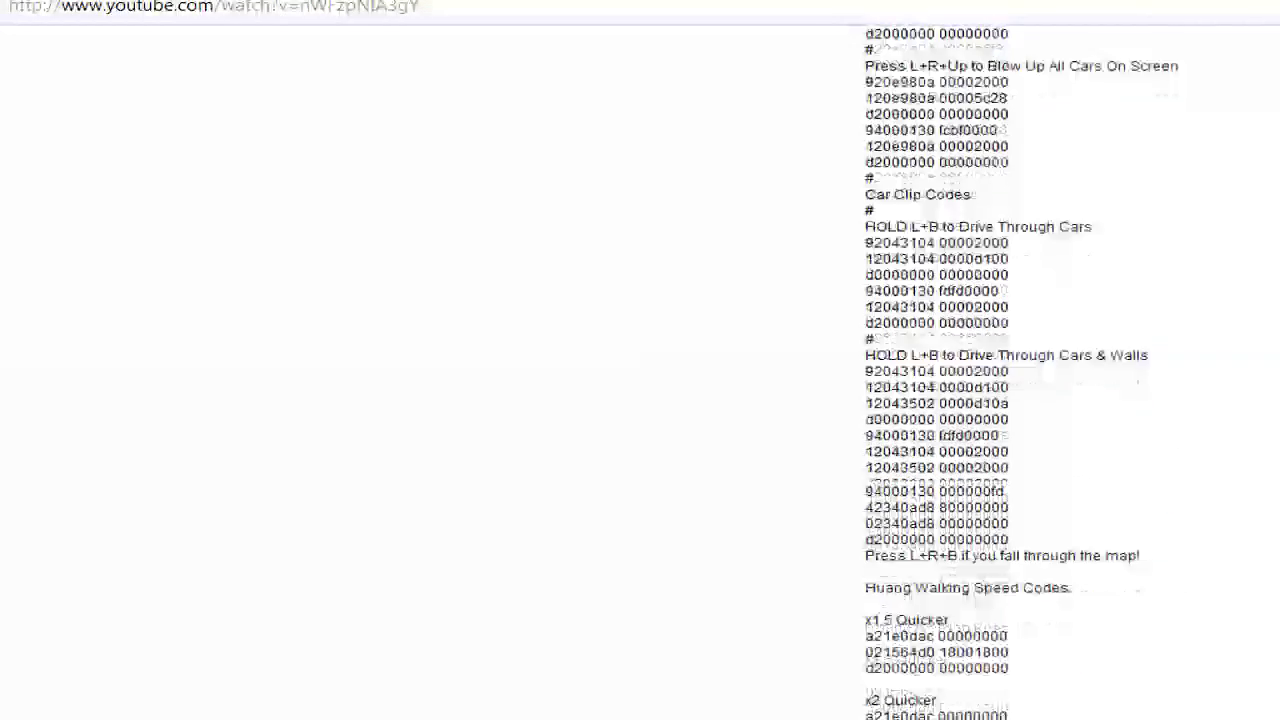
pyautogui.scroll(-6, 1120, 598)
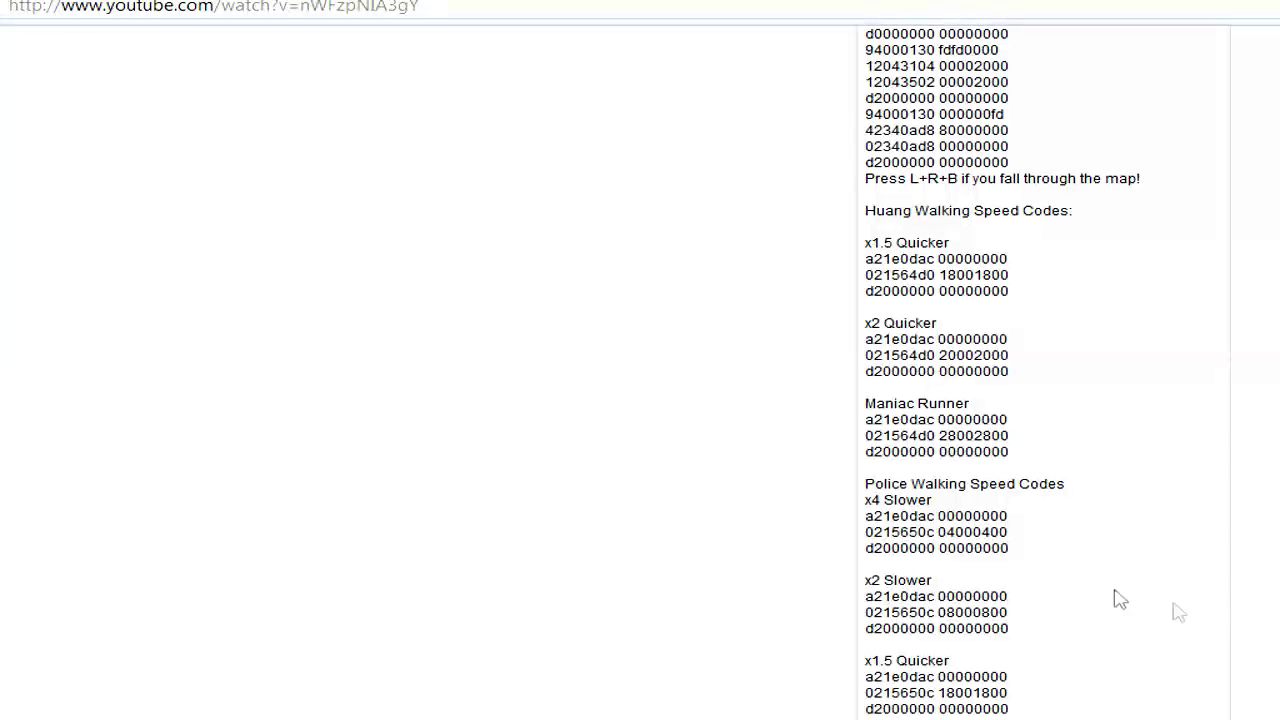
# In the Cheat Code Editor, name the new folder "Huang Walking Speed Codes" and set its note to "Make Him Walk Faster"
pyautogui.moveTo(404, 715)
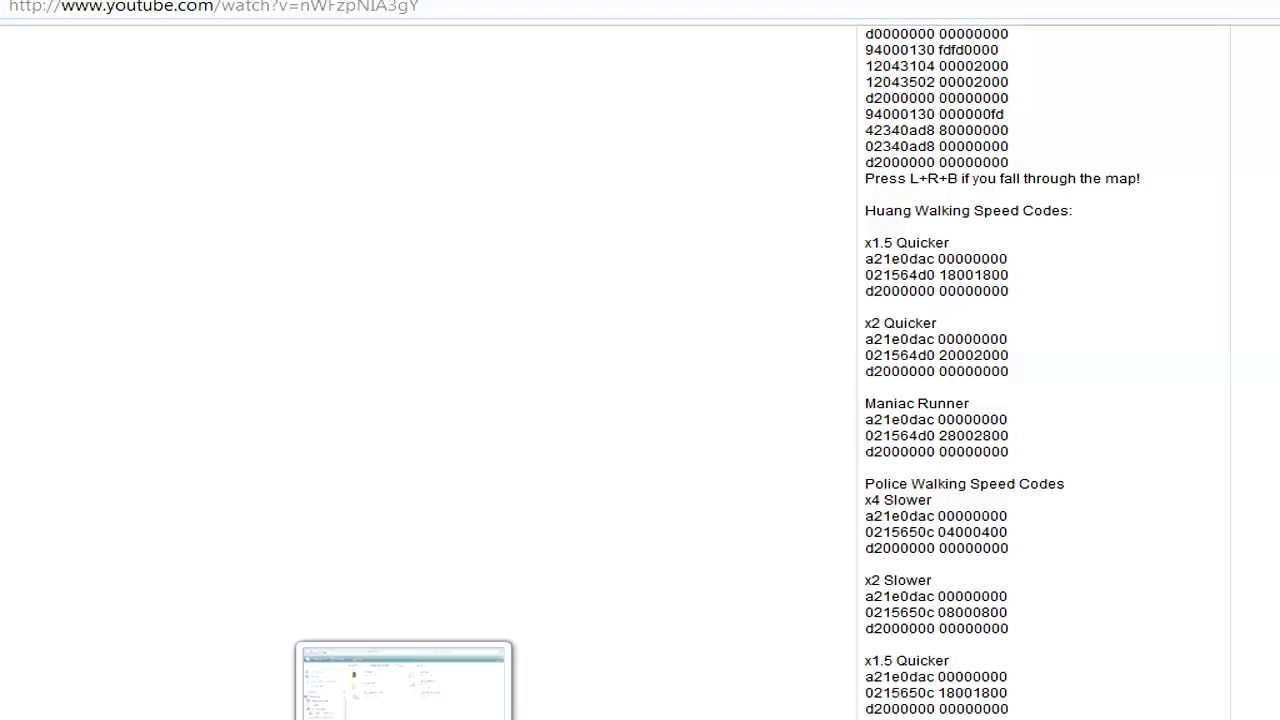
pyautogui.moveTo(203, 715)
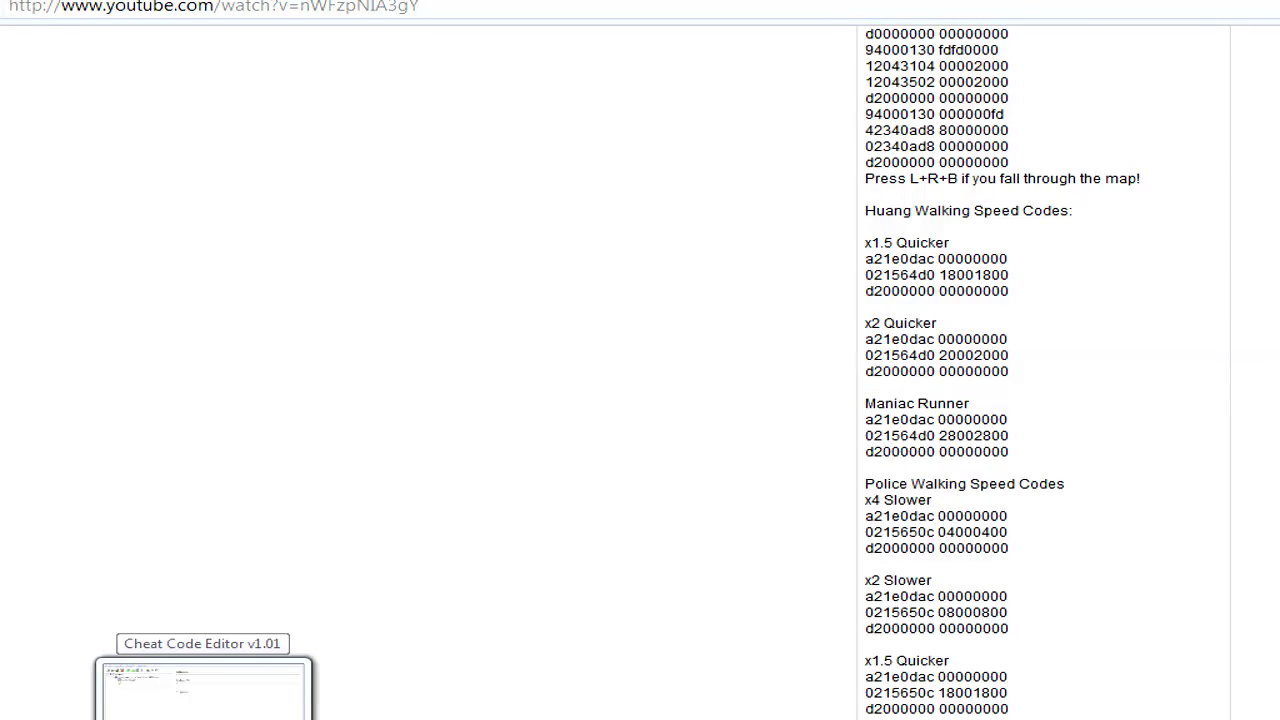
pyautogui.click(203, 690)
pyautogui.click(611, 113)
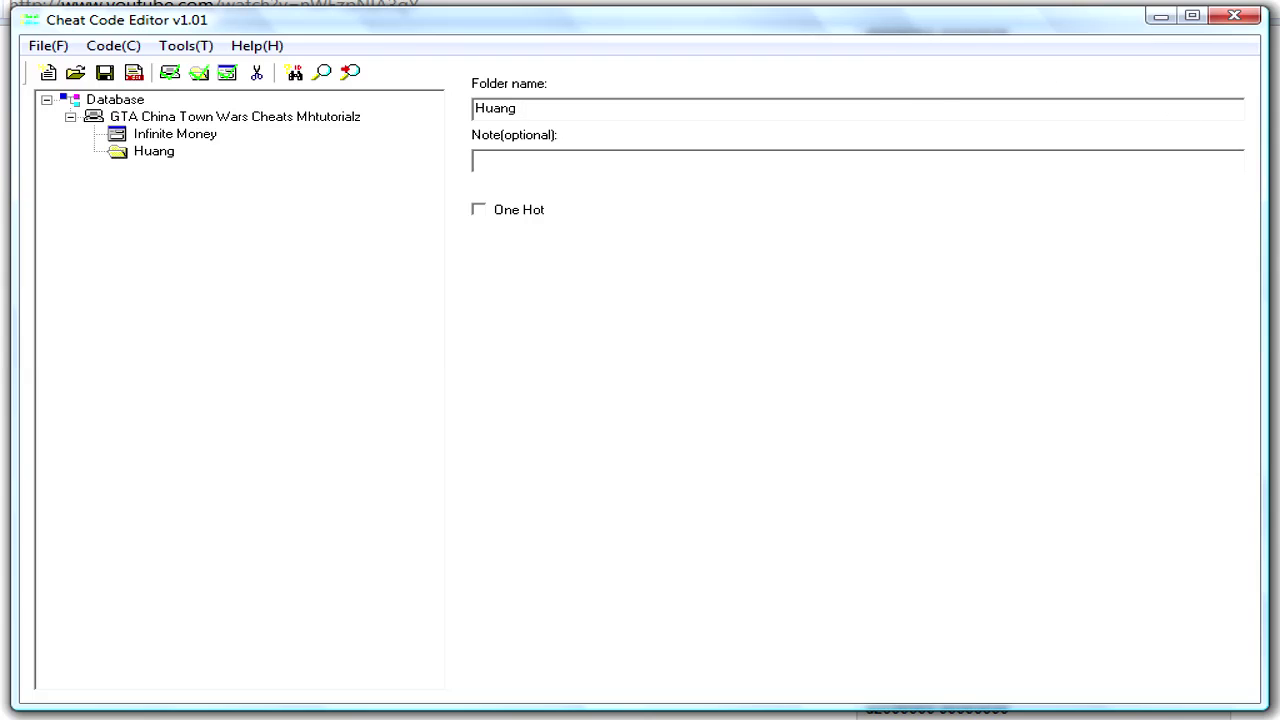
pyautogui.hotkey('alt', 'Tab')
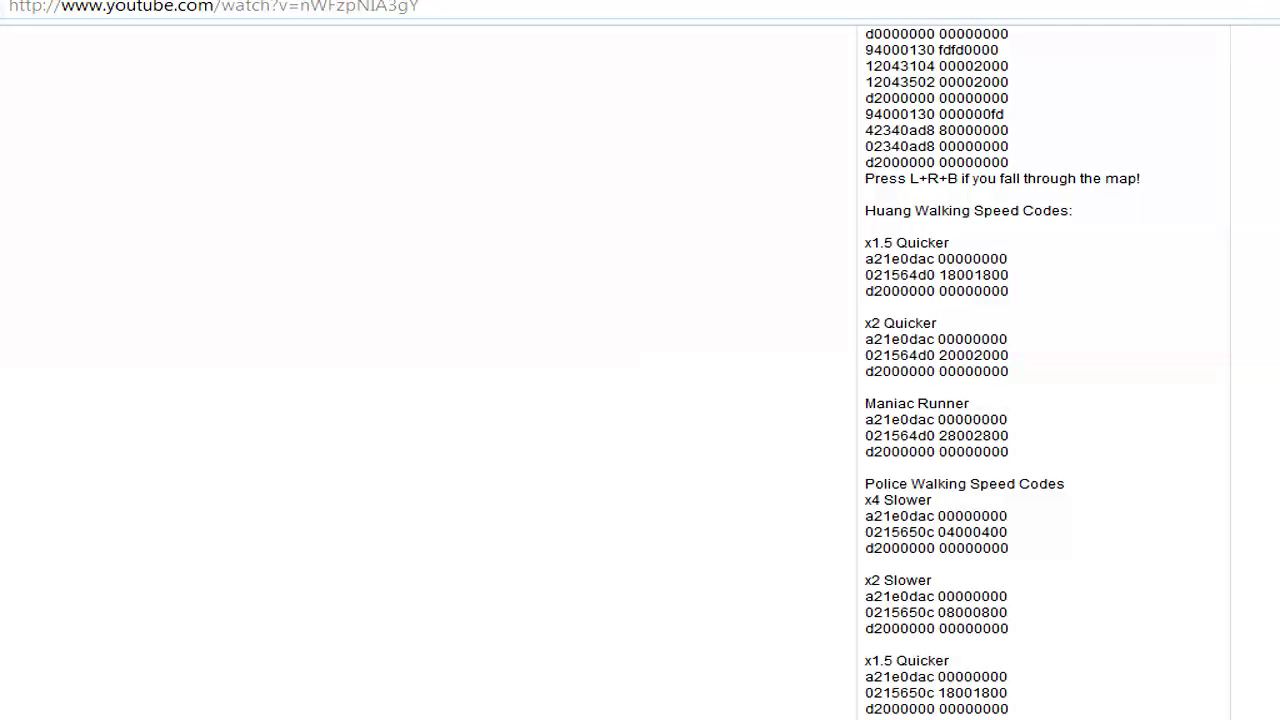
pyautogui.hotkey('alt', 'Tab')
pyautogui.hotkey('alt', 'Tab')
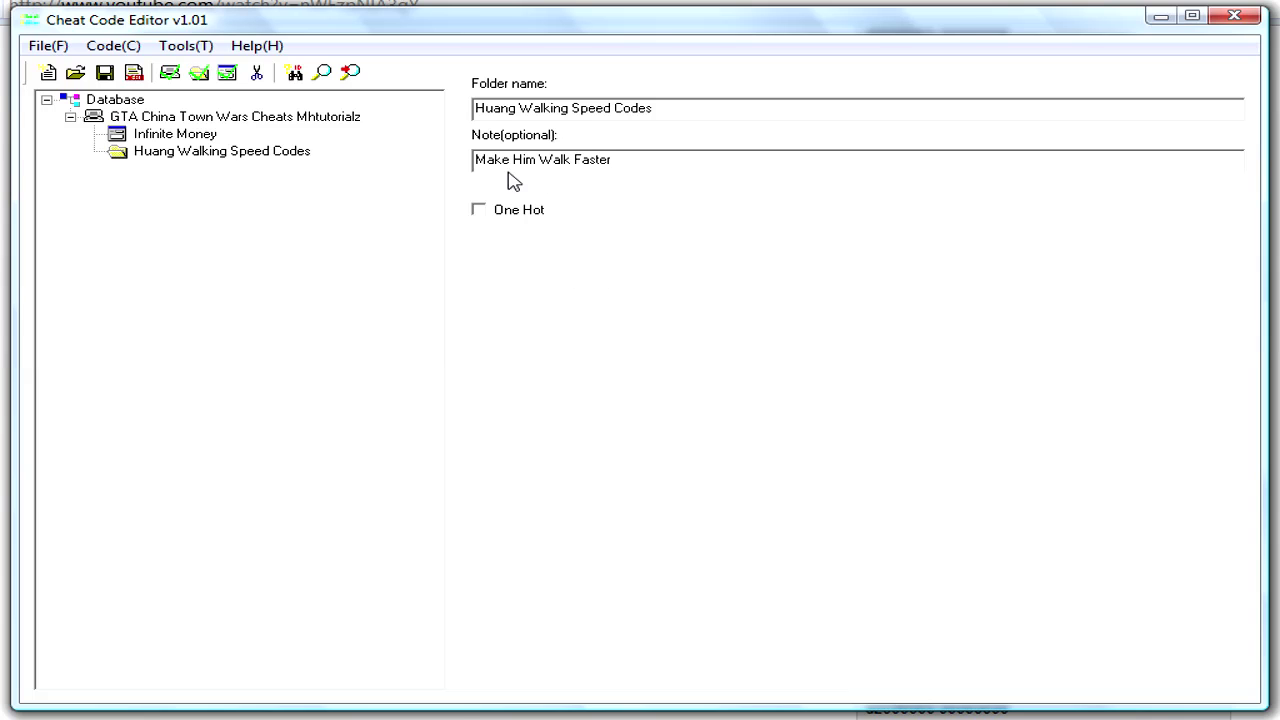
# Check the Huang walking speed variants in the YouTube description and enable One Hot for the folder in the Cheat Code Editor
pyautogui.hotkey('alt', 'Tab')
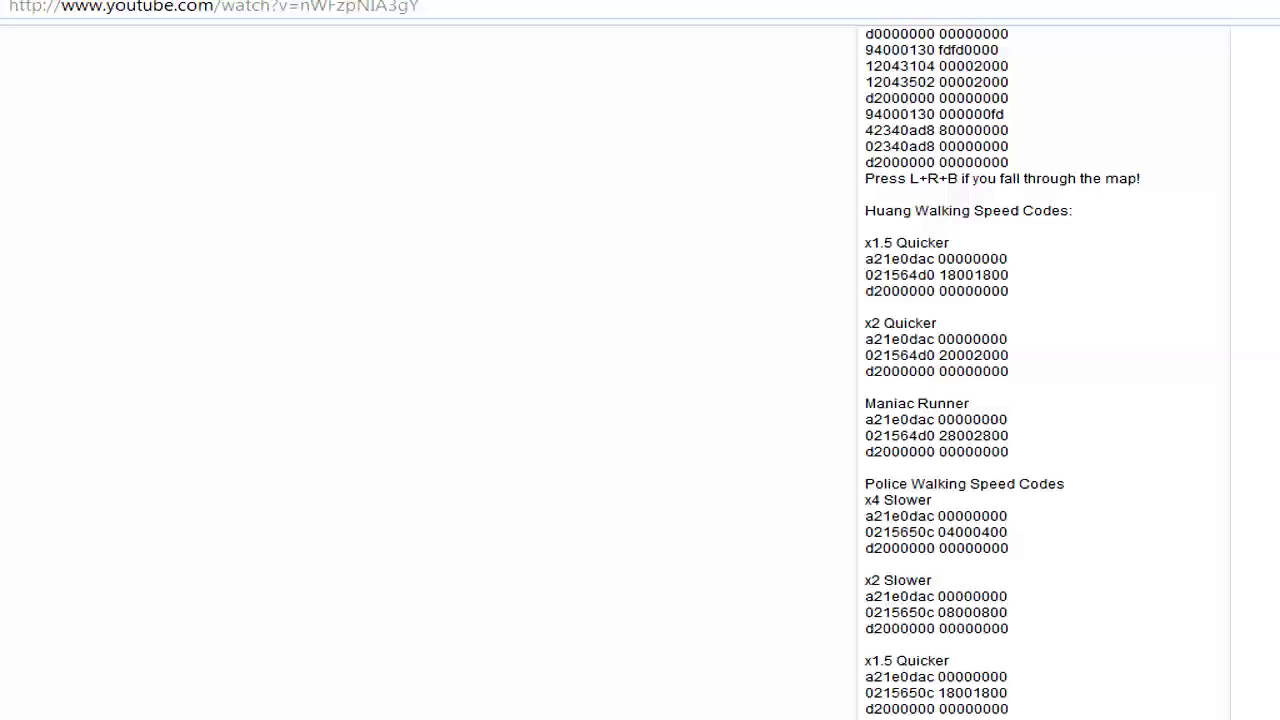
pyautogui.scroll(-2, 1000, 370)
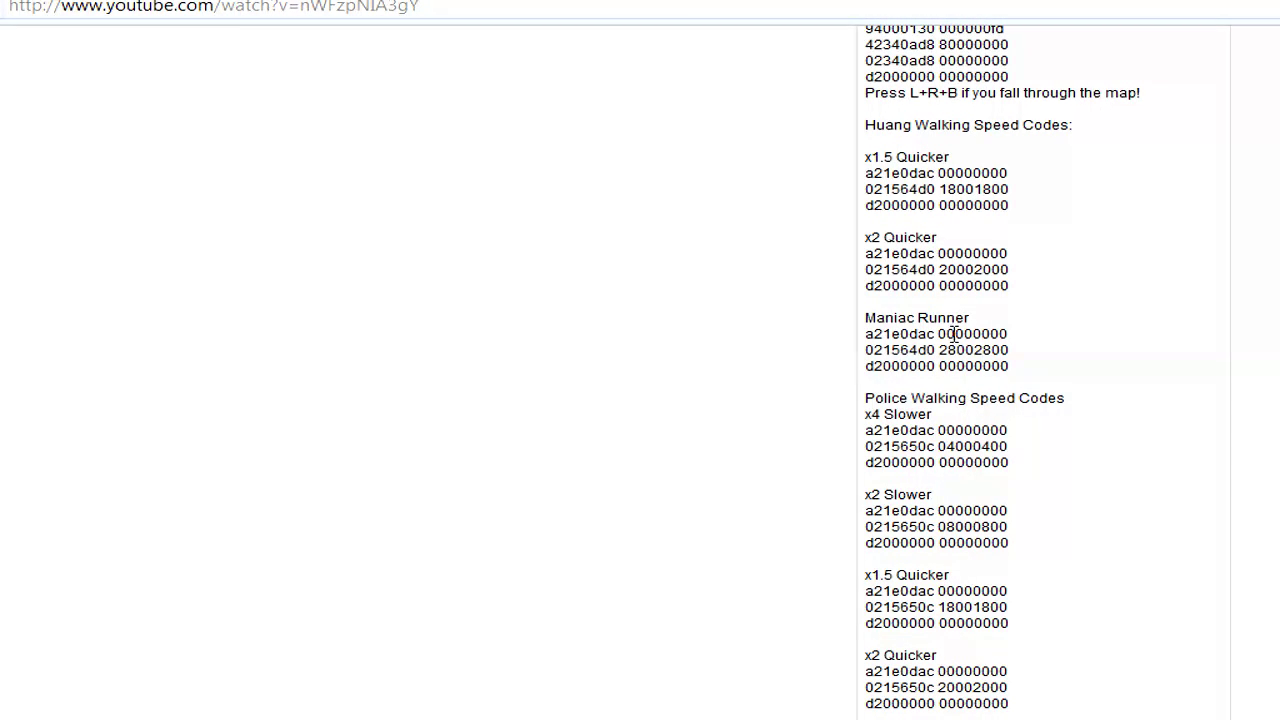
pyautogui.hotkey('alt', 'Tab')
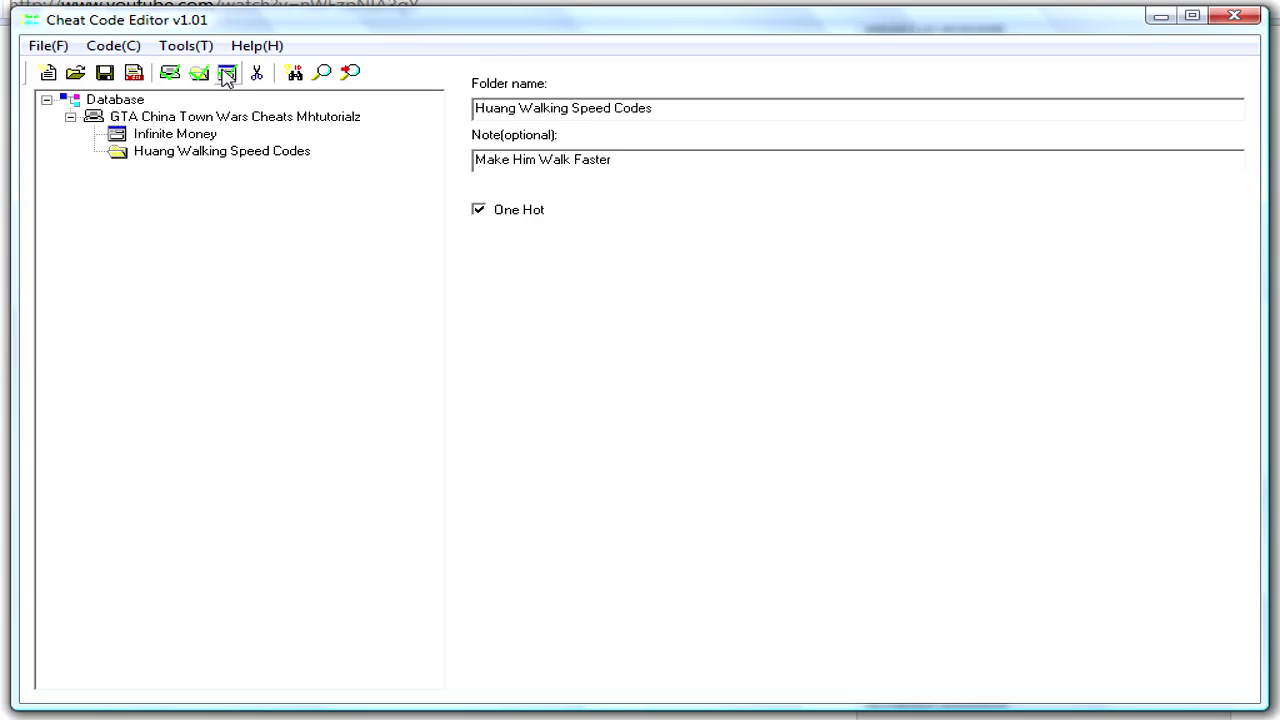
# Add a cheat named "1.5x Quicker" inside the Huang Walking Speed Codes folder
pyautogui.click(206, 155)
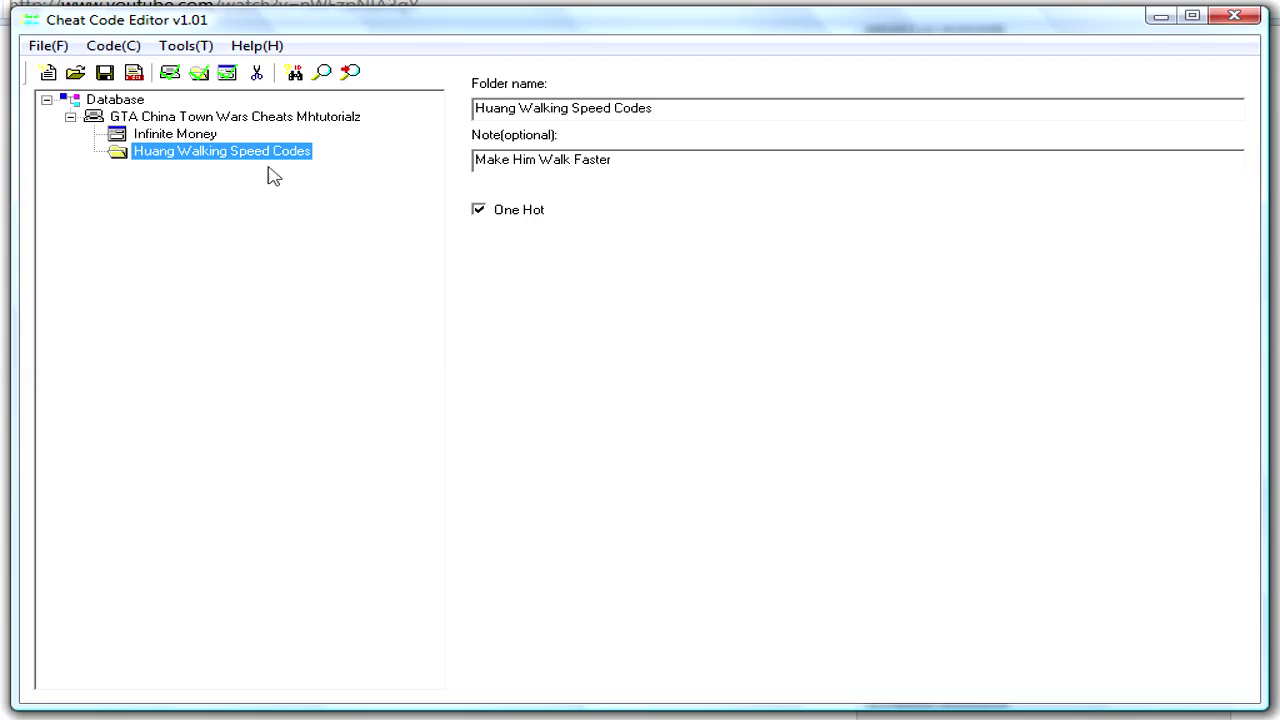
pyautogui.click(229, 75)
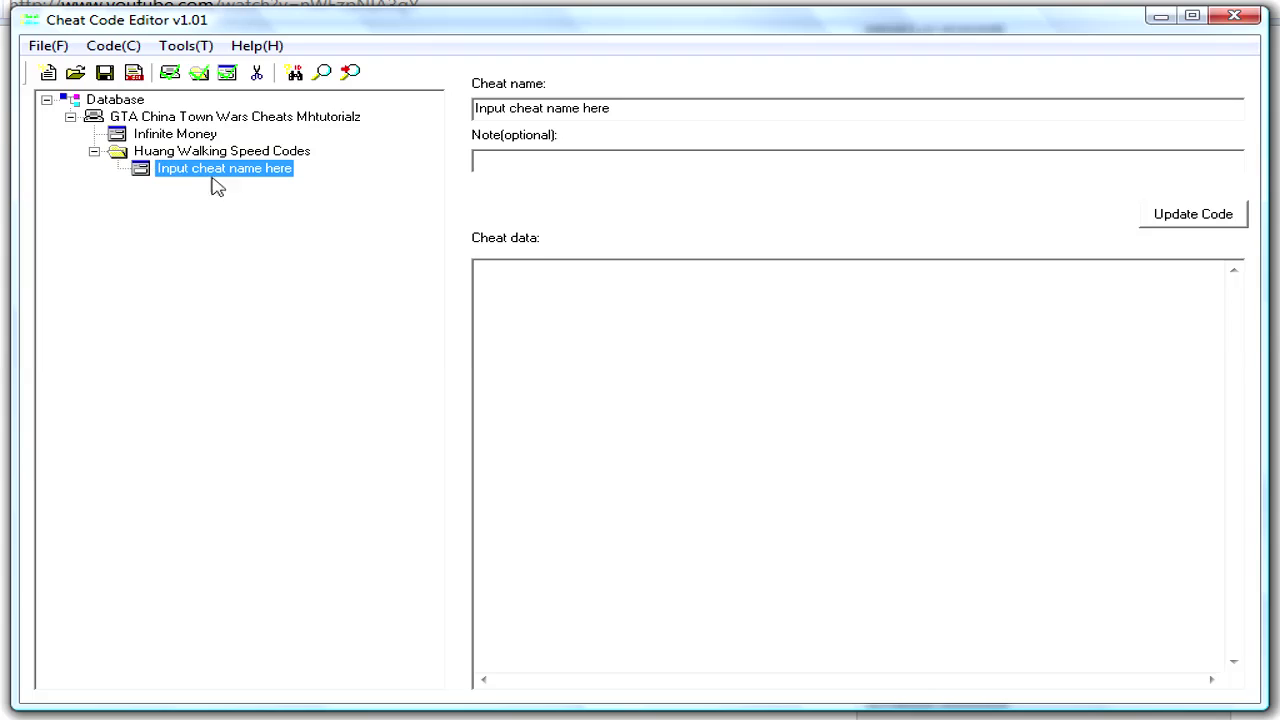
pyautogui.moveTo(709, 99); pyautogui.dragTo(411, 117)
pyautogui.press('BackSpace')
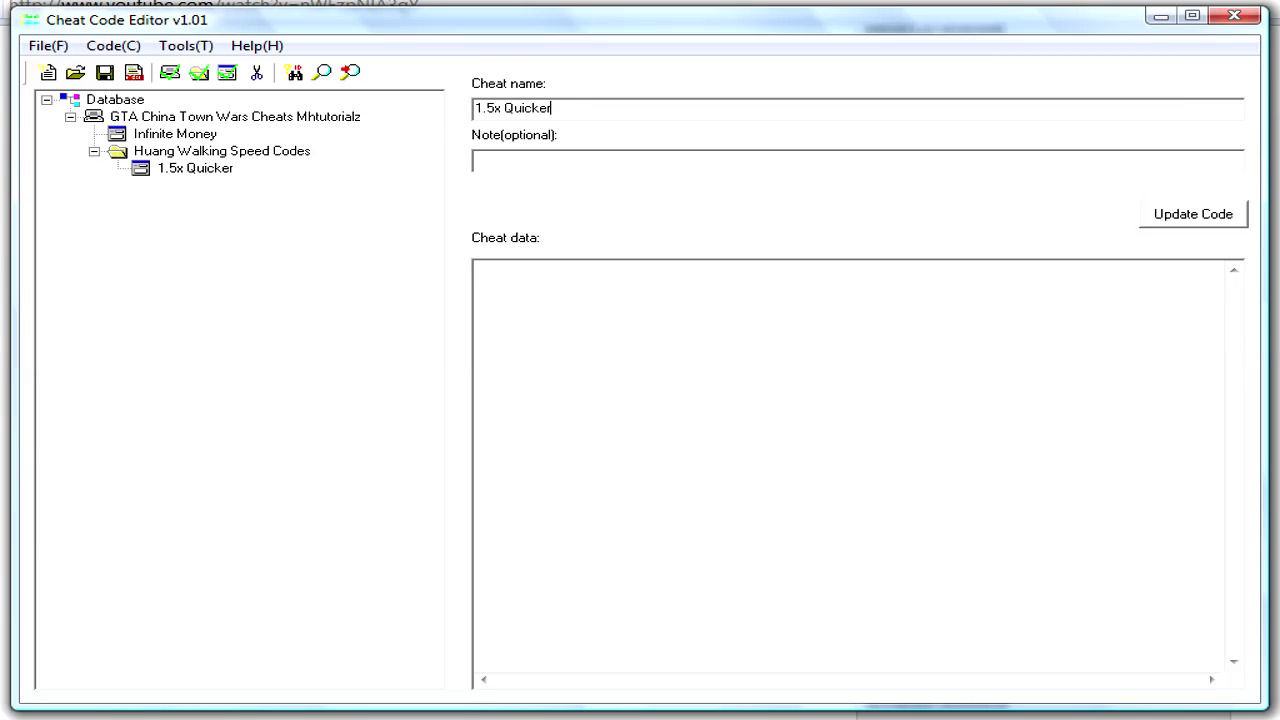
# Copy the three code lines under Huang's "x1.5 Quicker" from the YouTube description and paste them into the 1.5x Quicker cheat data
pyautogui.hotkey('alt', 'Tab')
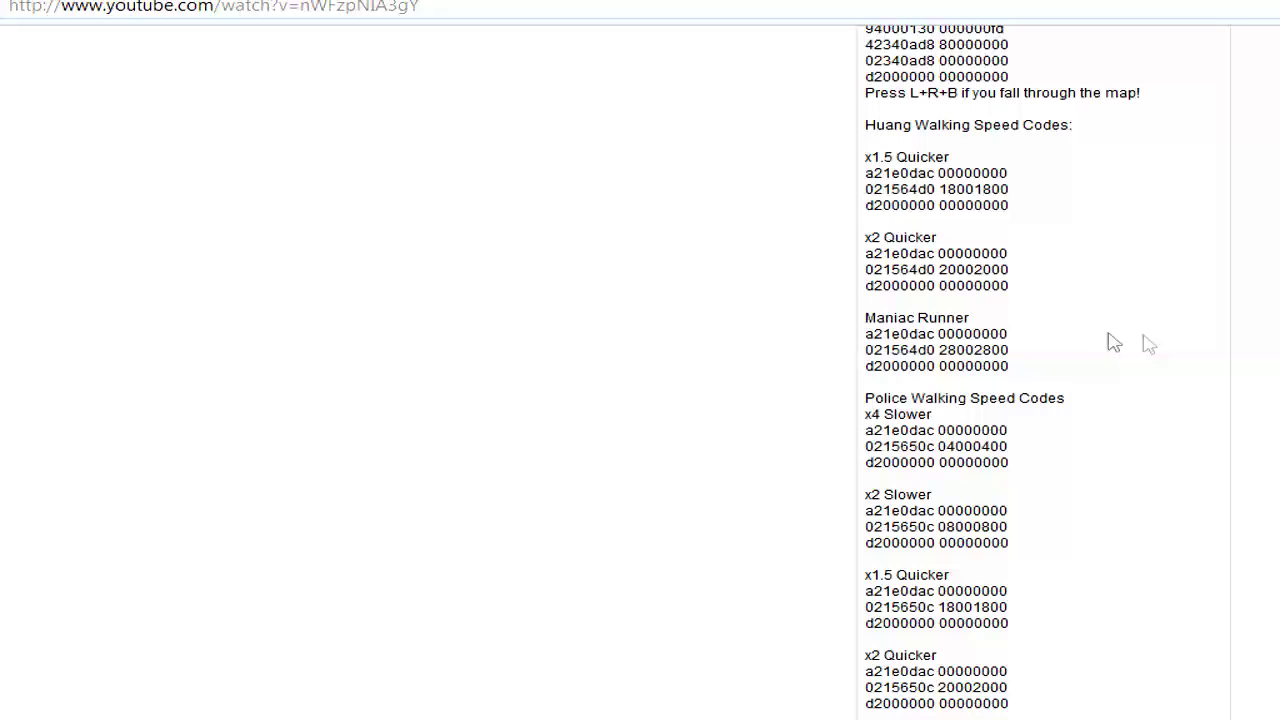
pyautogui.moveTo(1015, 226); pyautogui.dragTo(853, 180)
pyautogui.hotkey('ctrl', 'c')
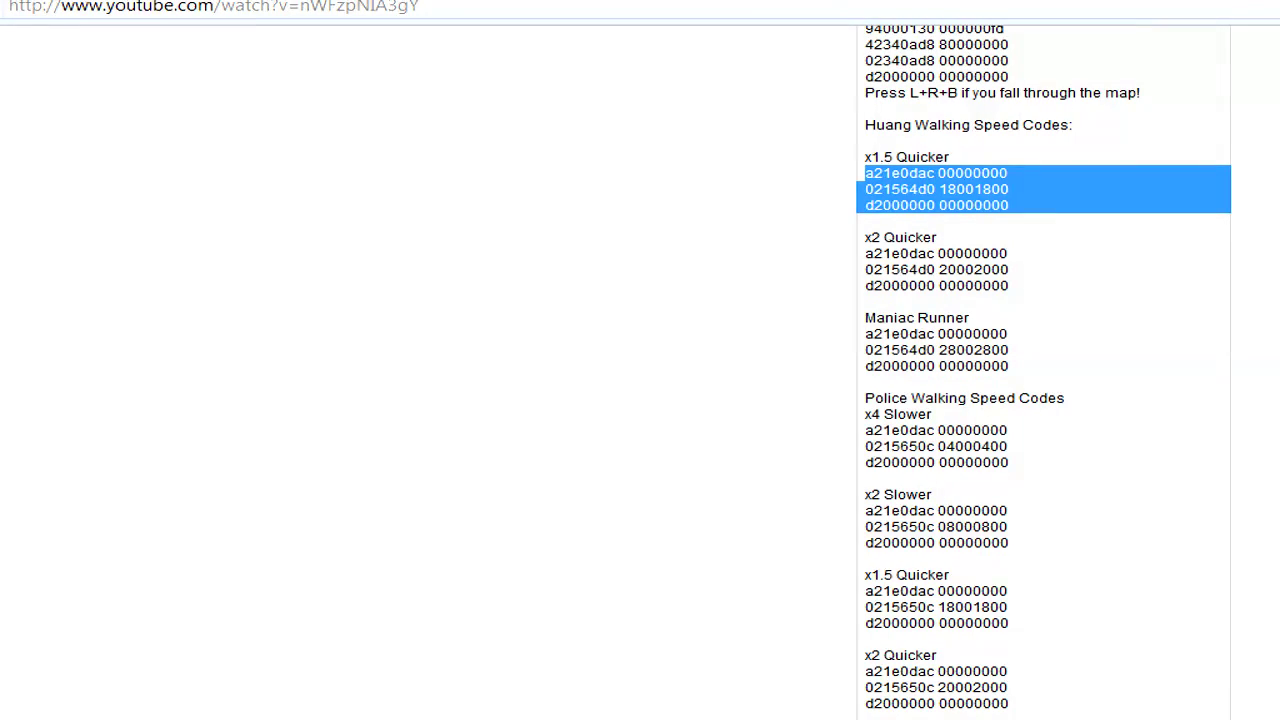
pyautogui.hotkey('alt', 'Tab')
pyautogui.hotkey('ctrl', 'v')
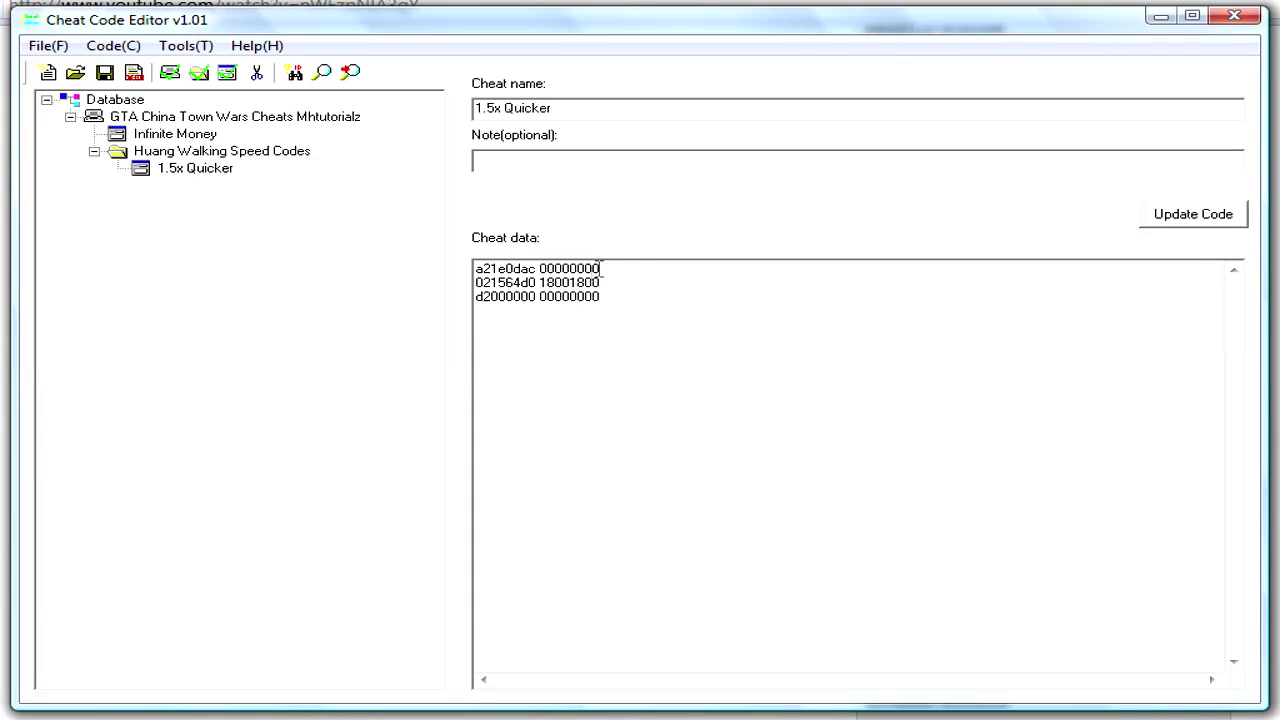
pyautogui.click(375, 188)
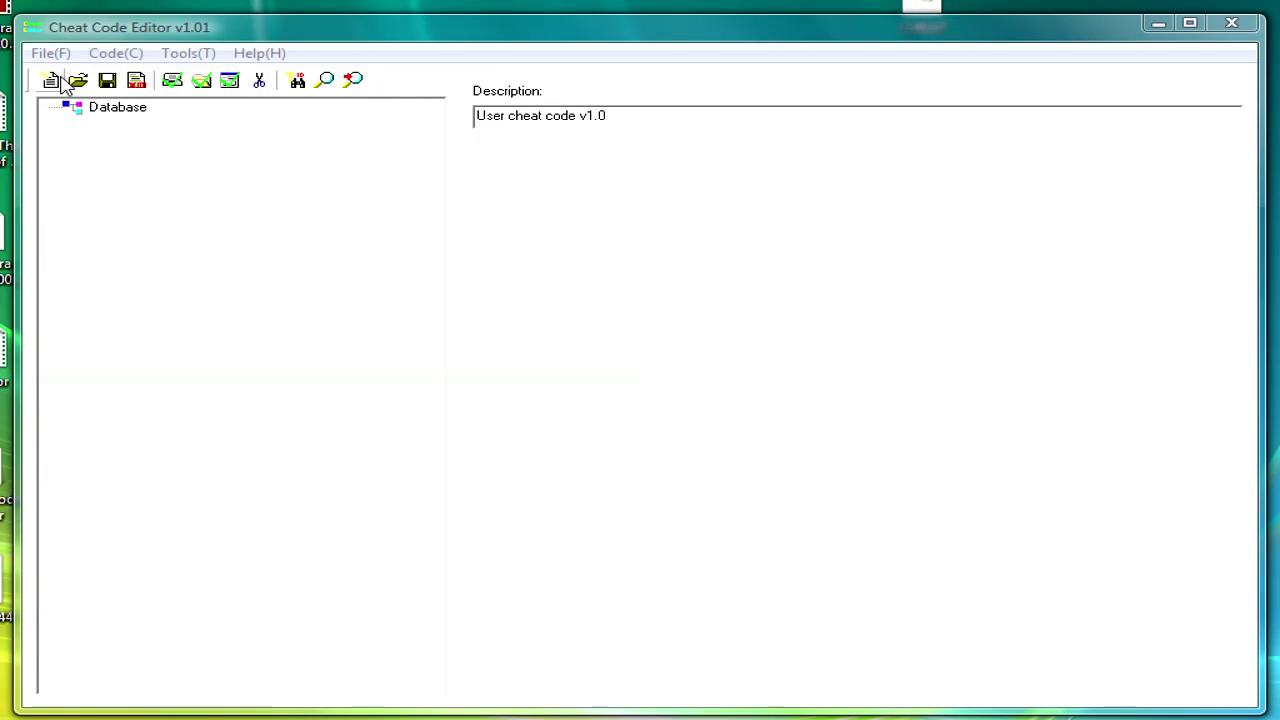
pyautogui.click(82, 38)
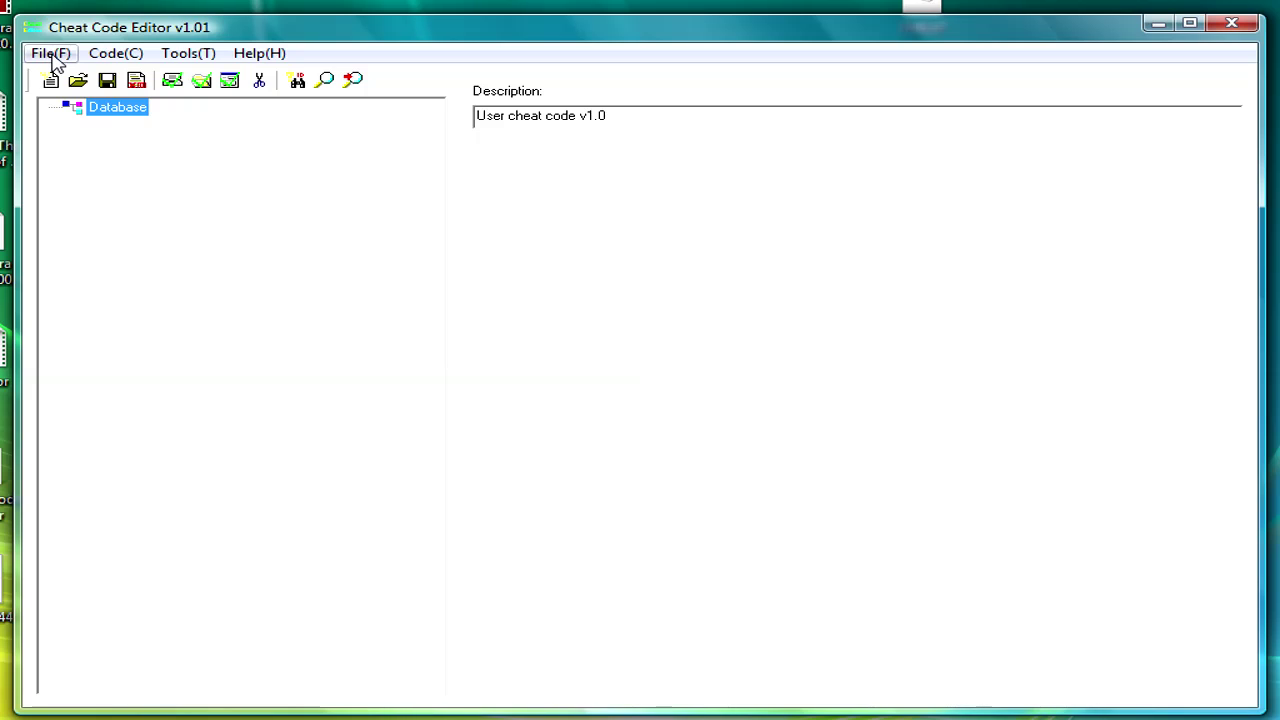
pyautogui.click(52, 54)
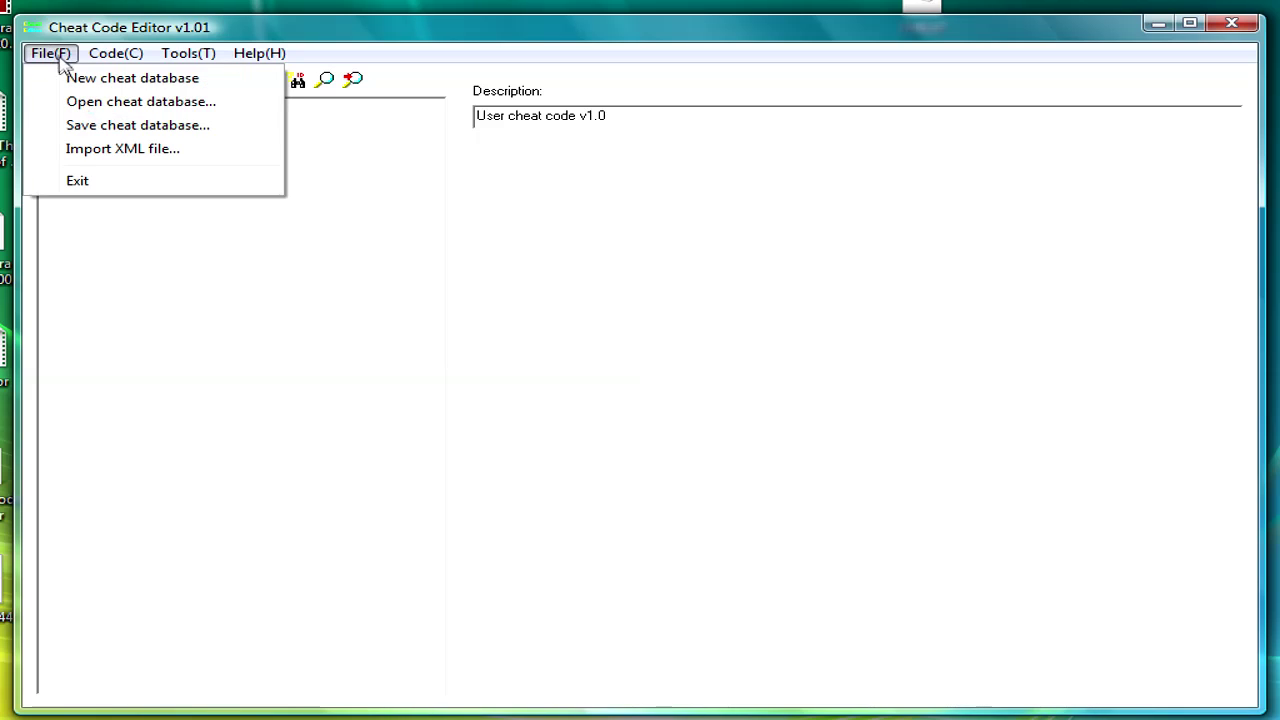
pyautogui.click(400, 194)
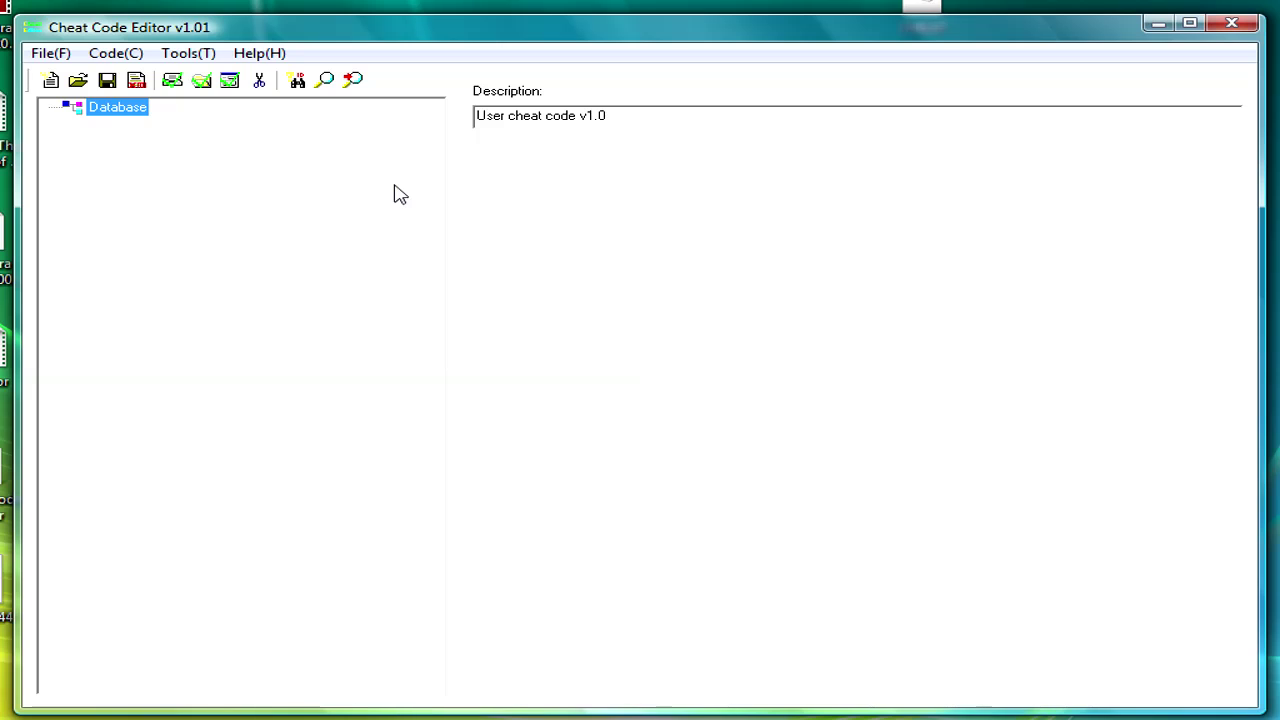
pyautogui.click(50, 54)
pyautogui.click(128, 125)
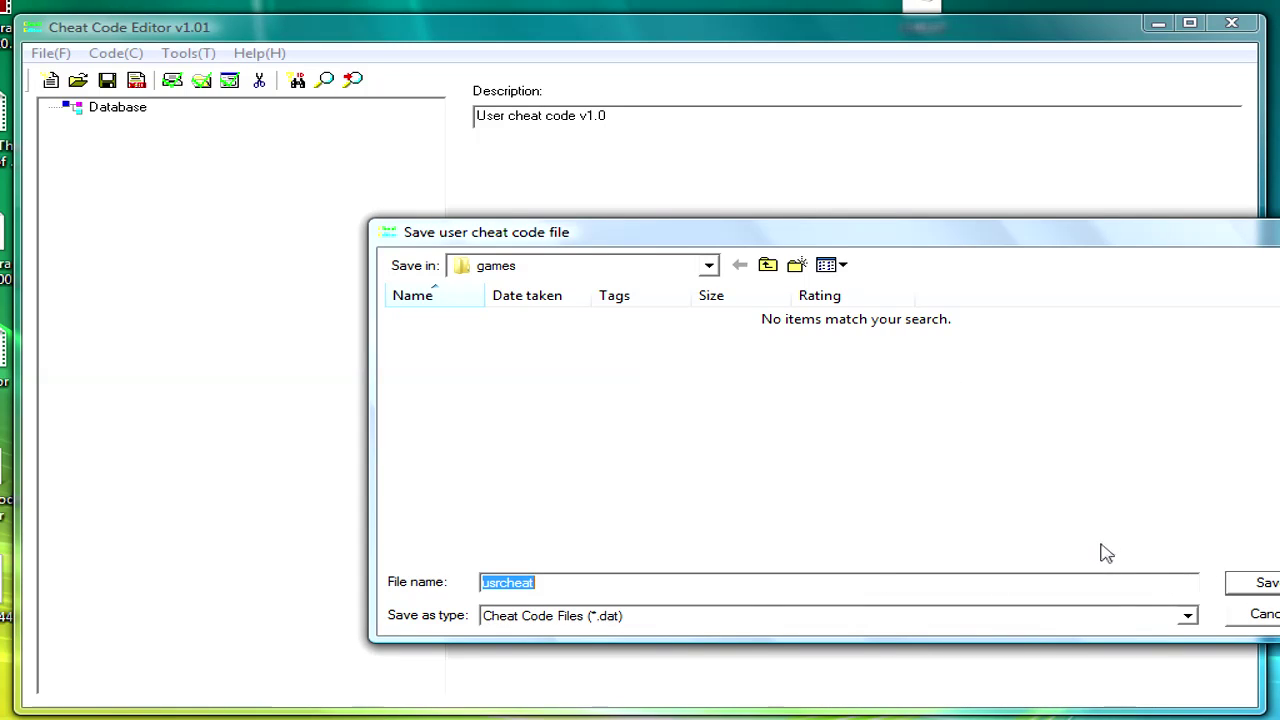
pyautogui.click(1250, 615)
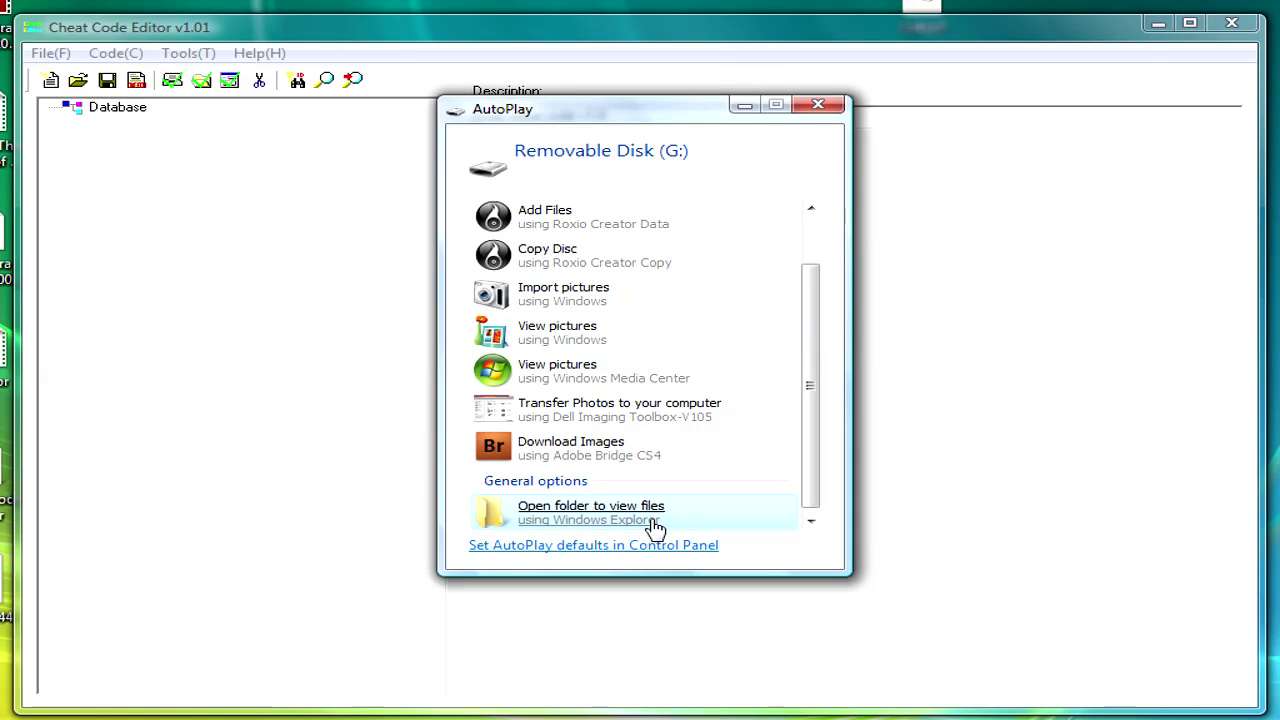
# Open Removable Disk (G:) in Windows Explorer and go into its _system_ folder
pyautogui.click(655, 527)
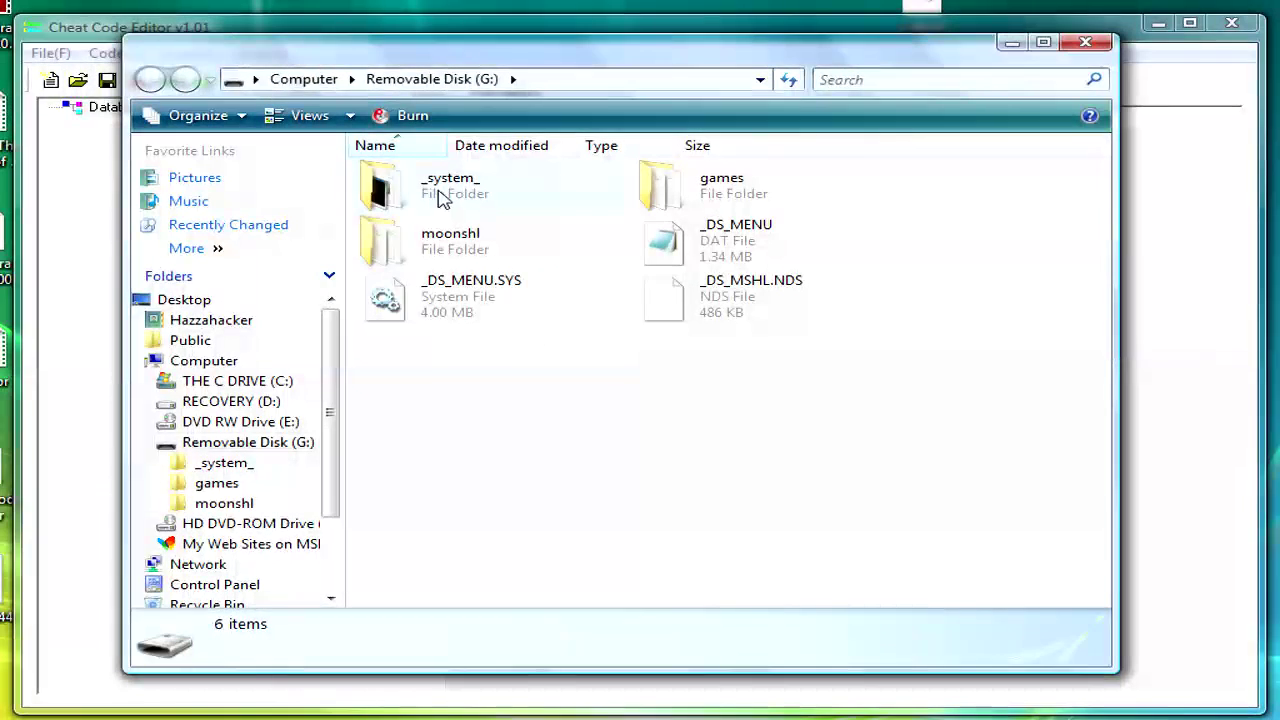
pyautogui.doubleClick(442, 195)
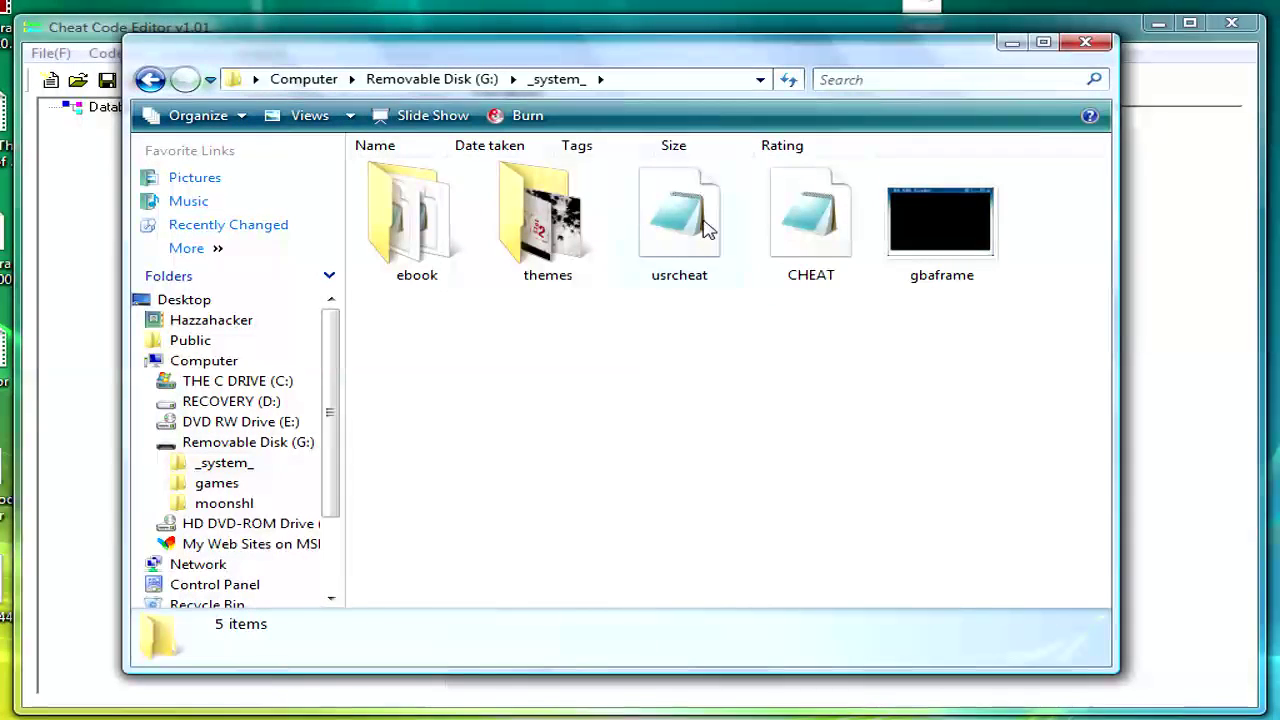